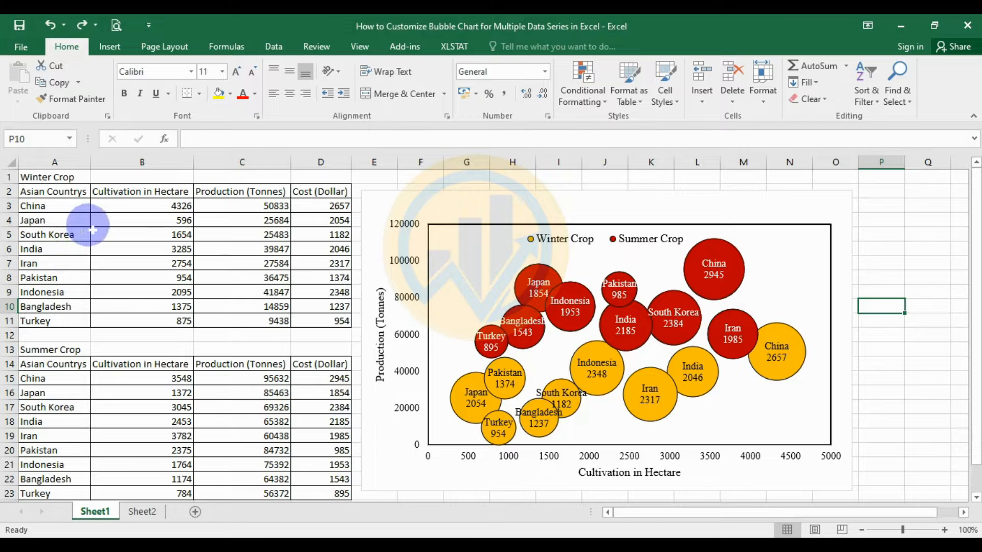
- Review the Winter Crop and Summer Crop table titles on Sheet1 and switch to Sheet2
click(46, 180)
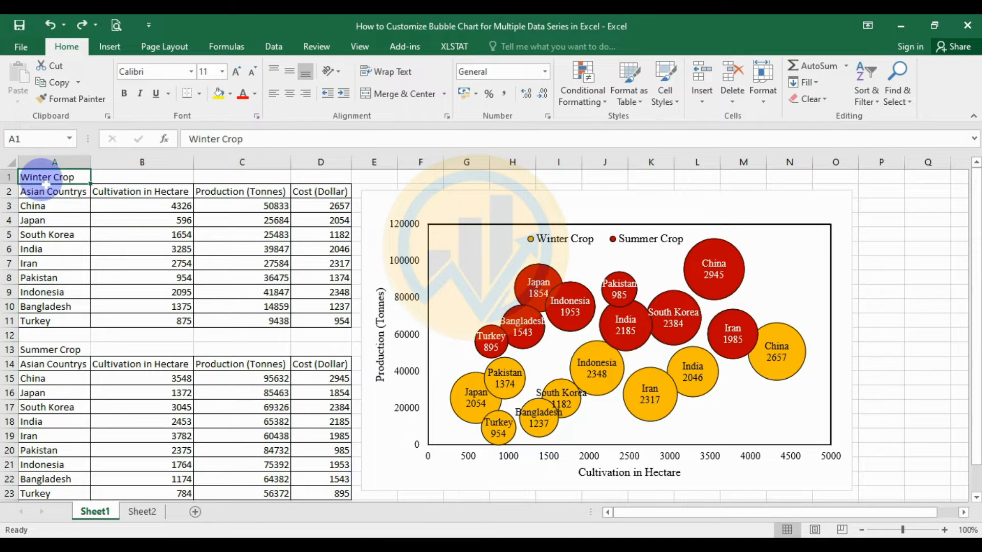
click(45, 349)
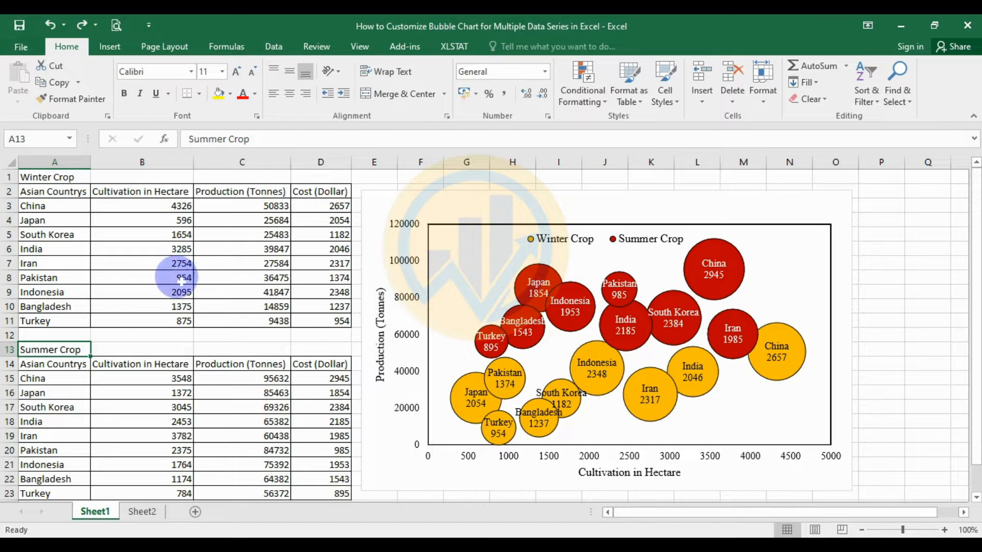
click(143, 511)
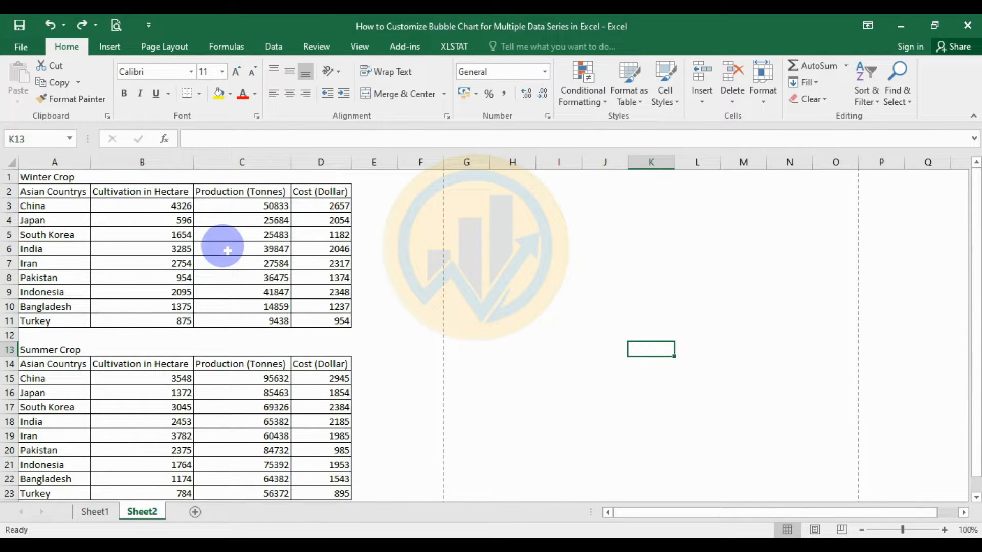
- Insert a blank 2-D bubble chart from empty cell L5 and move it clear of the data tables
click(377, 251)
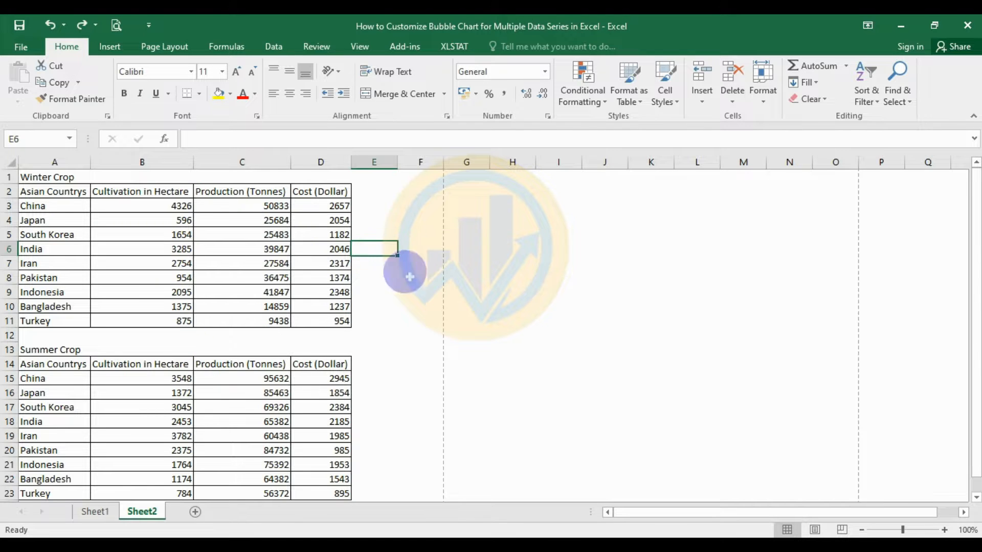
click(107, 46)
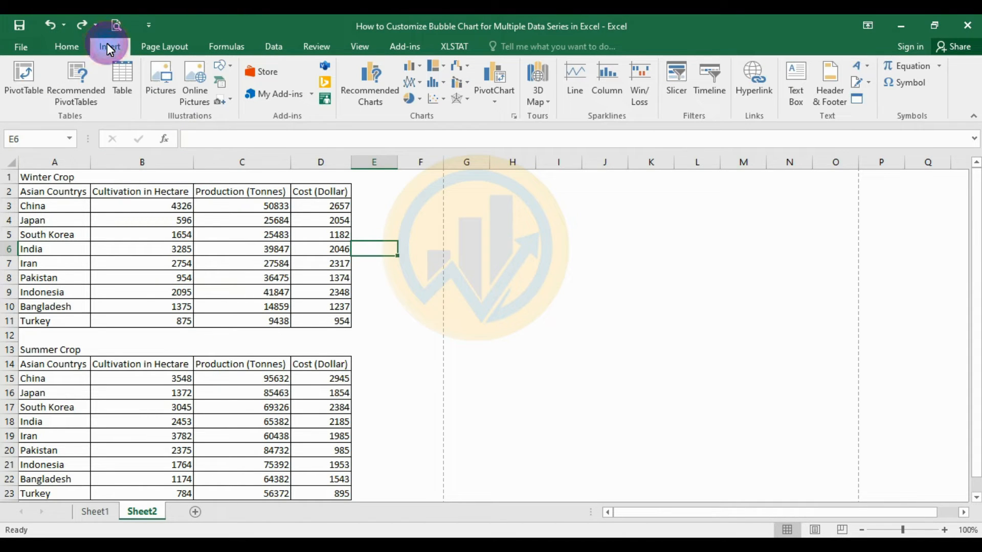
click(443, 97)
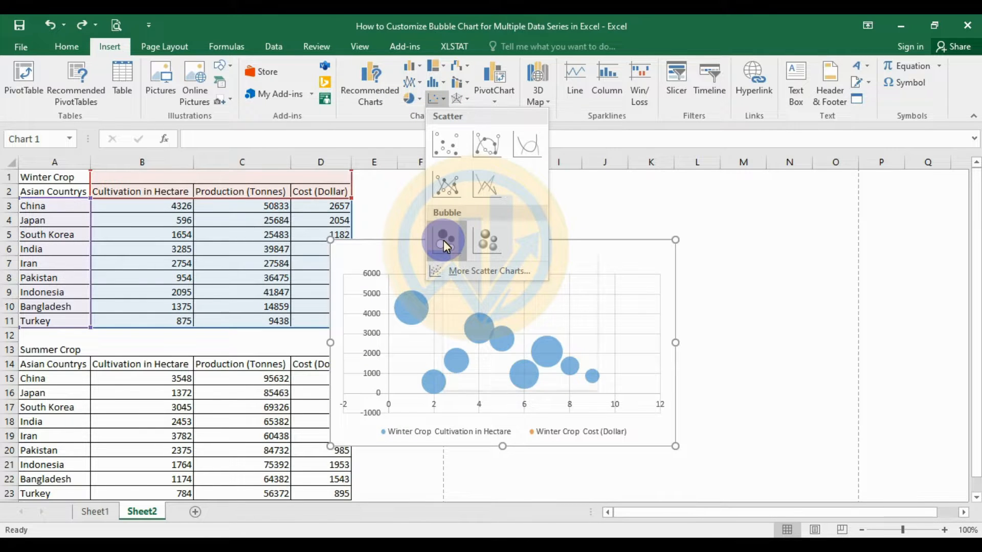
click(719, 208)
click(708, 232)
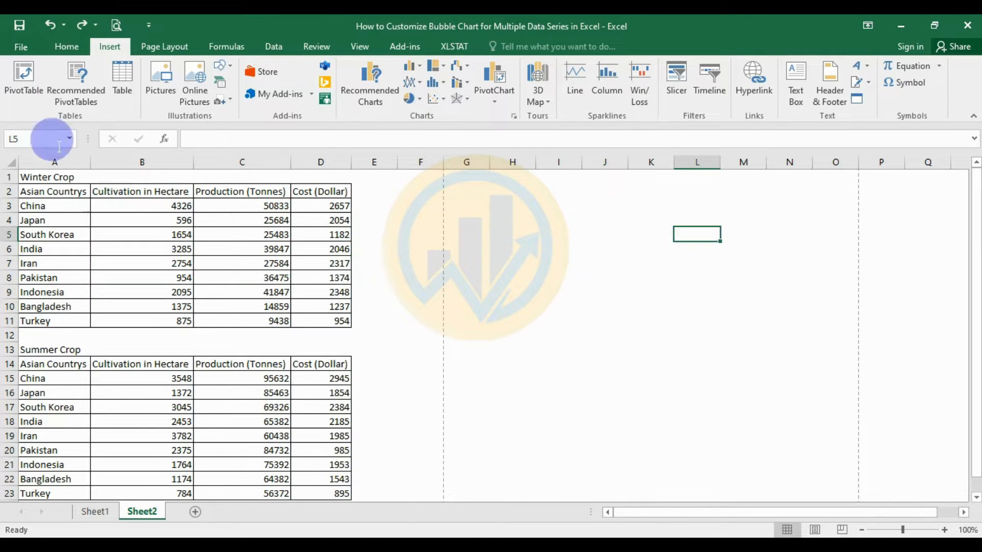
click(445, 98)
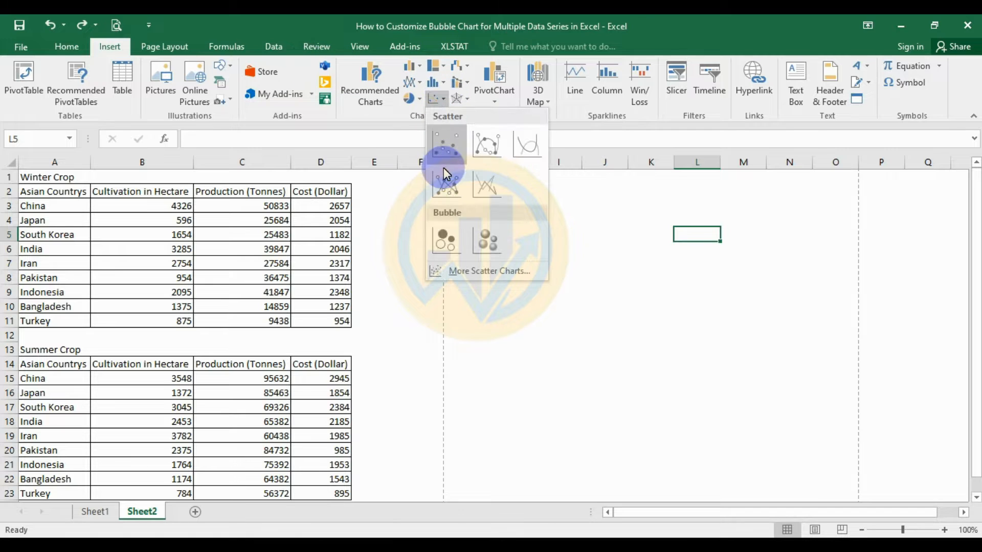
click(446, 234)
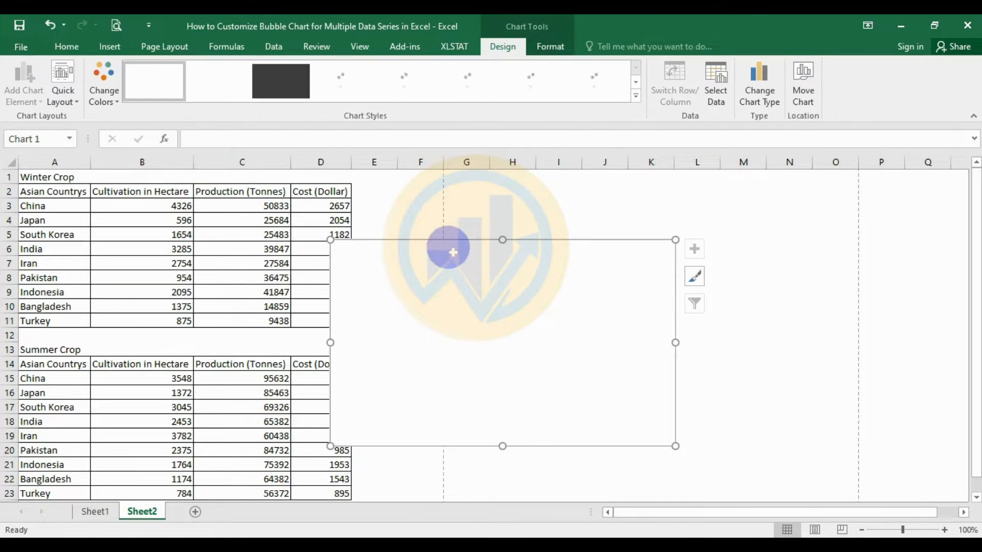
drag(460, 244, 546, 218)
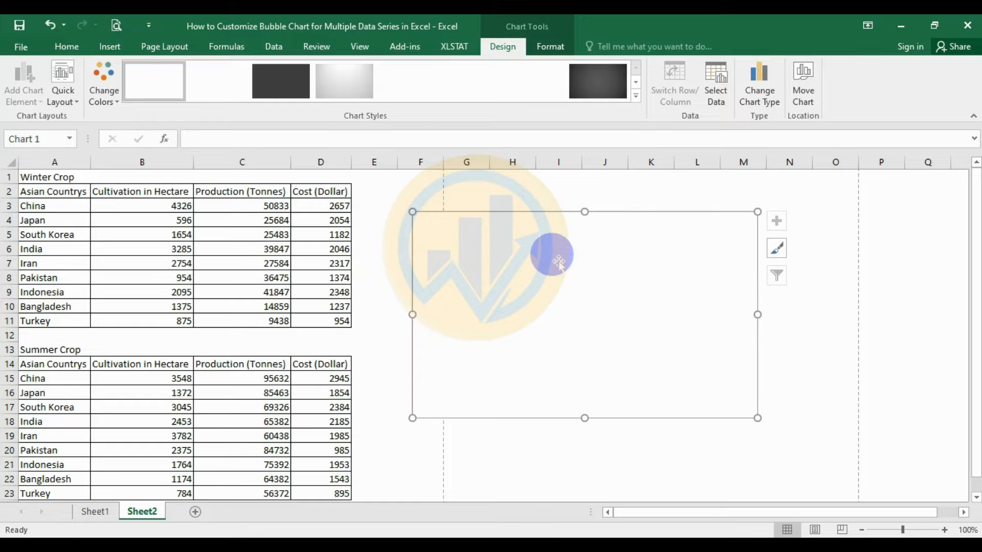
- Add a new data series to the blank chart's data source, with its name taken from cell A1 (Winter Crop)
right_click(555, 256)
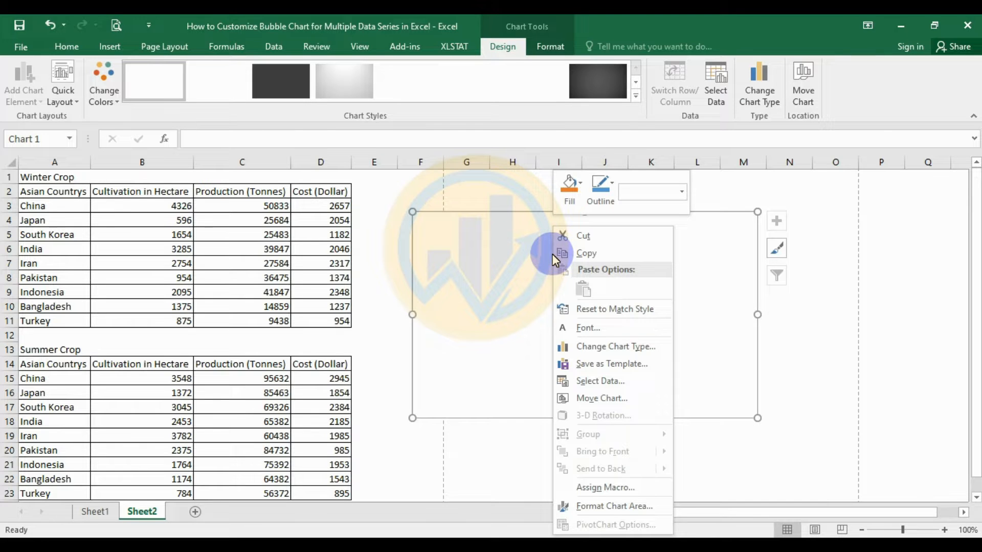
click(596, 382)
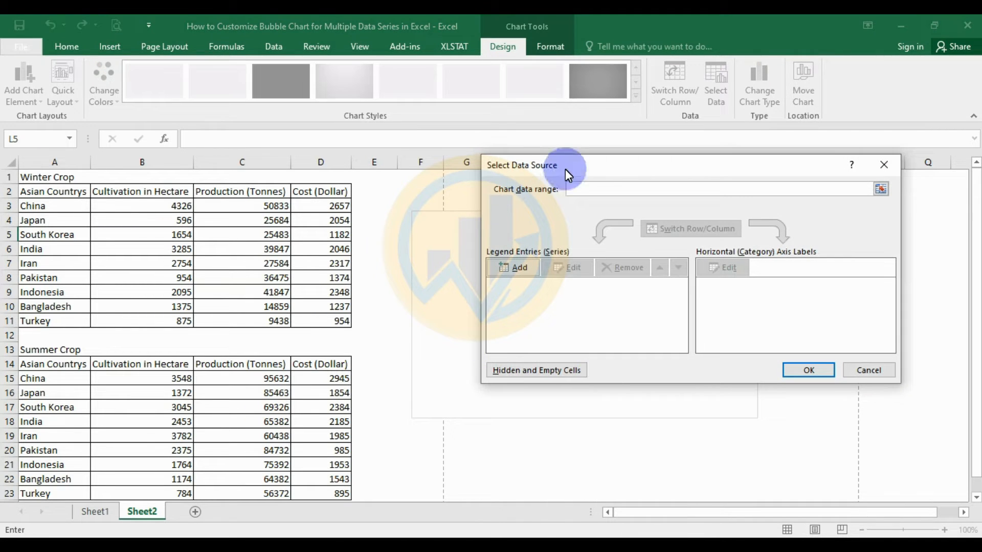
drag(599, 164, 562, 167)
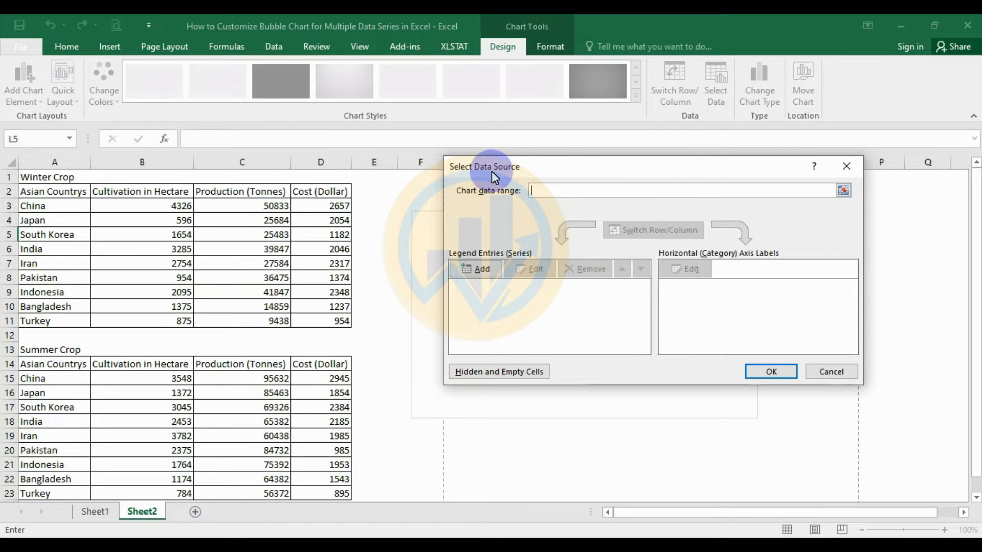
click(471, 269)
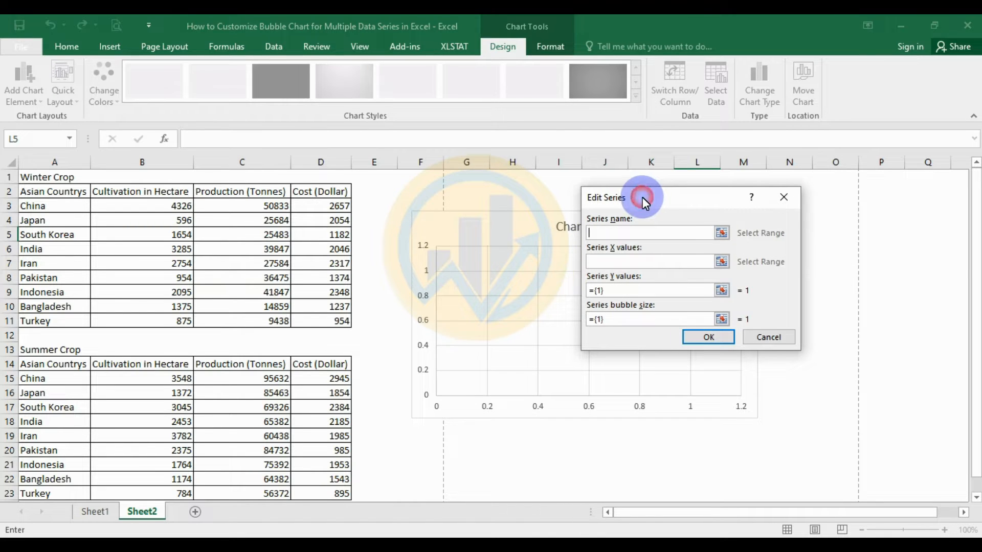
drag(643, 198, 603, 198)
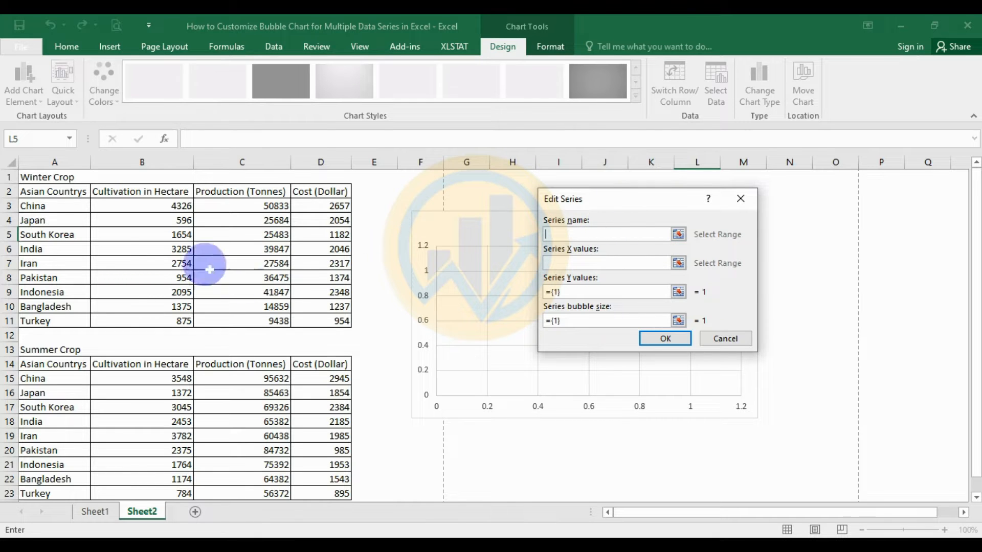
click(685, 236)
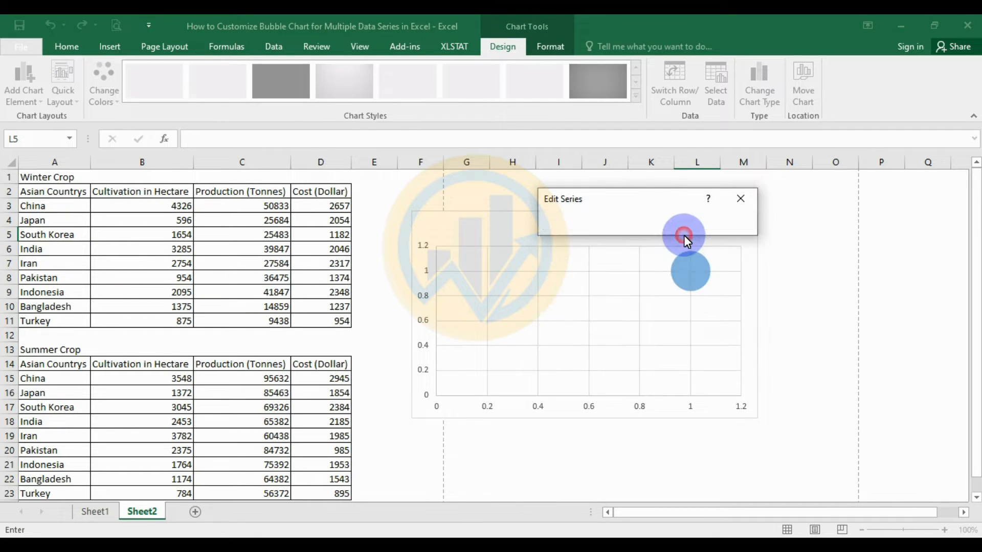
click(46, 180)
click(743, 221)
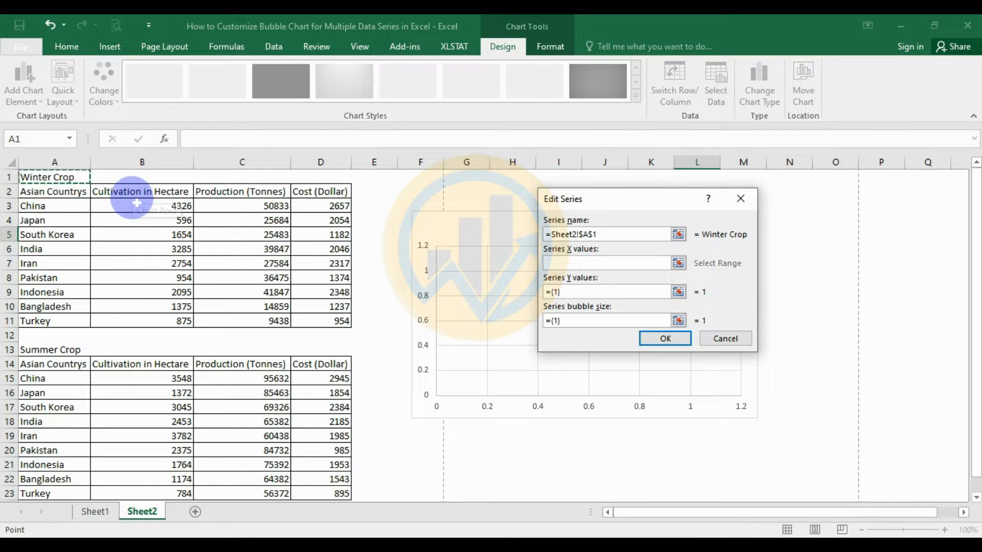
- Set the Winter Crop series X values to B3:B11 and its Y values to C3:C11
click(682, 264)
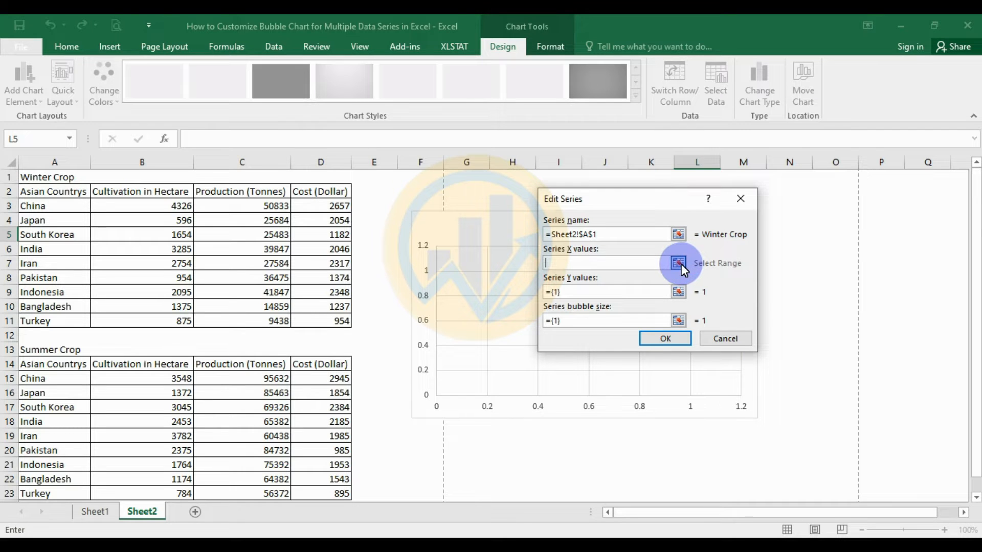
click(678, 262)
drag(137, 207, 144, 321)
click(751, 225)
click(567, 291)
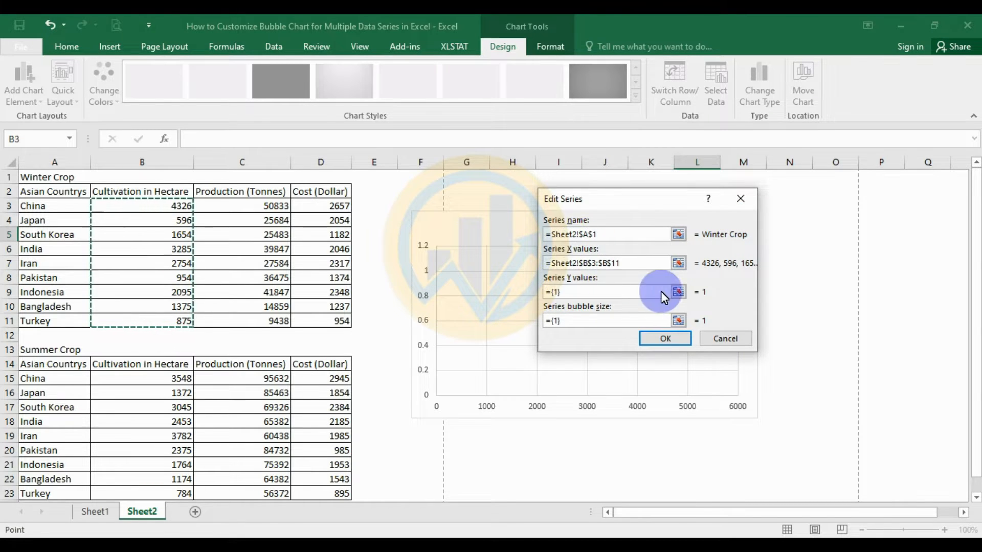
click(678, 292)
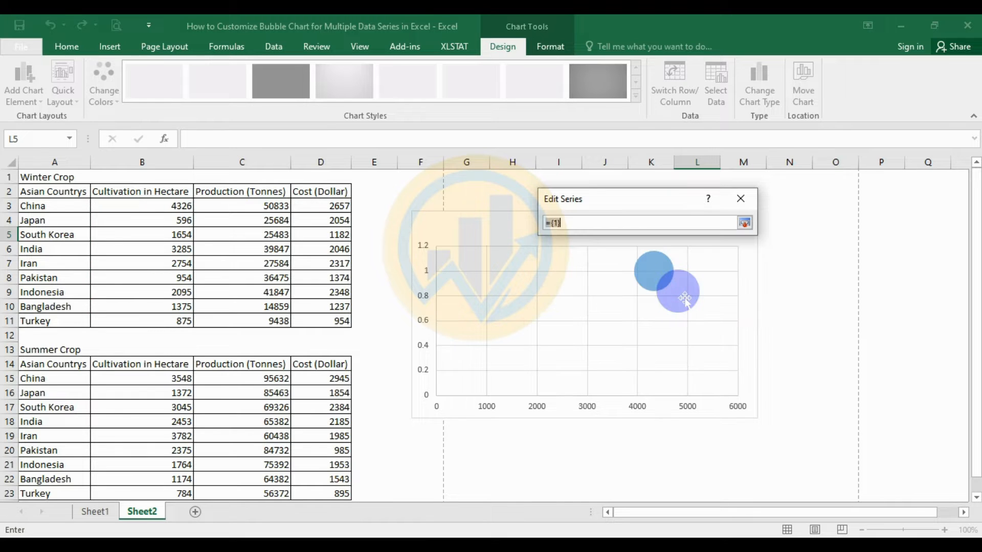
drag(244, 211, 241, 321)
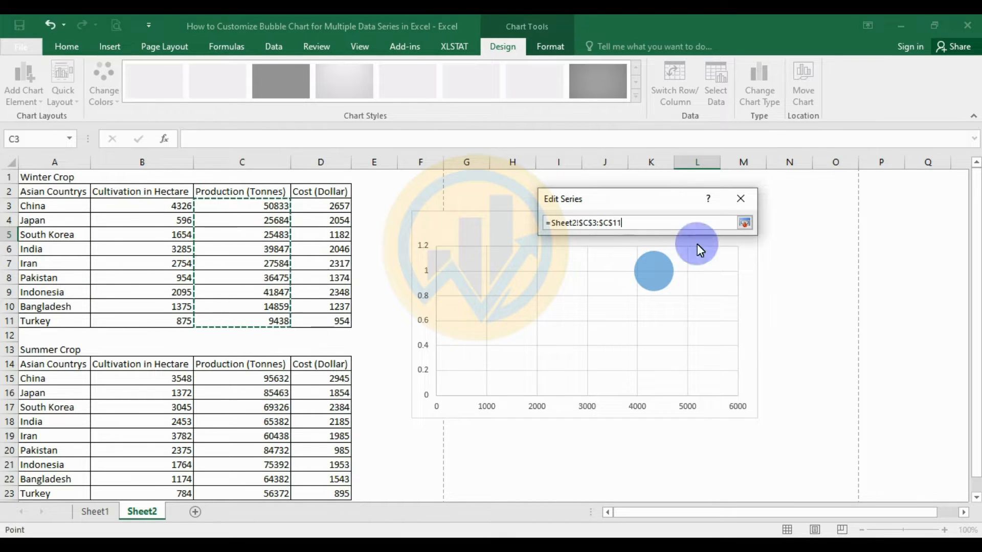
click(744, 223)
- Set the Winter Crop series bubble size to the cost values in D3:D11 and accept the series
click(555, 321)
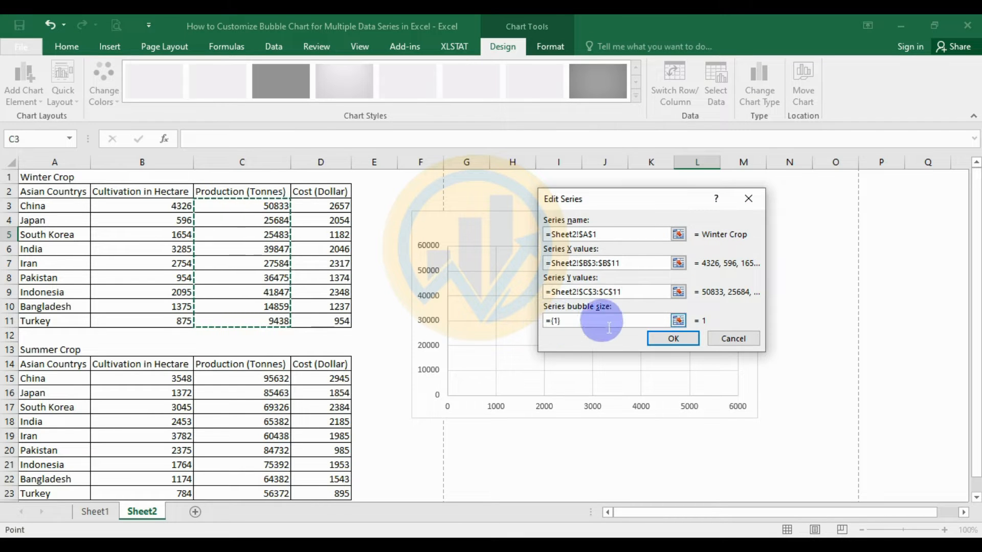
click(678, 320)
drag(330, 221, 332, 321)
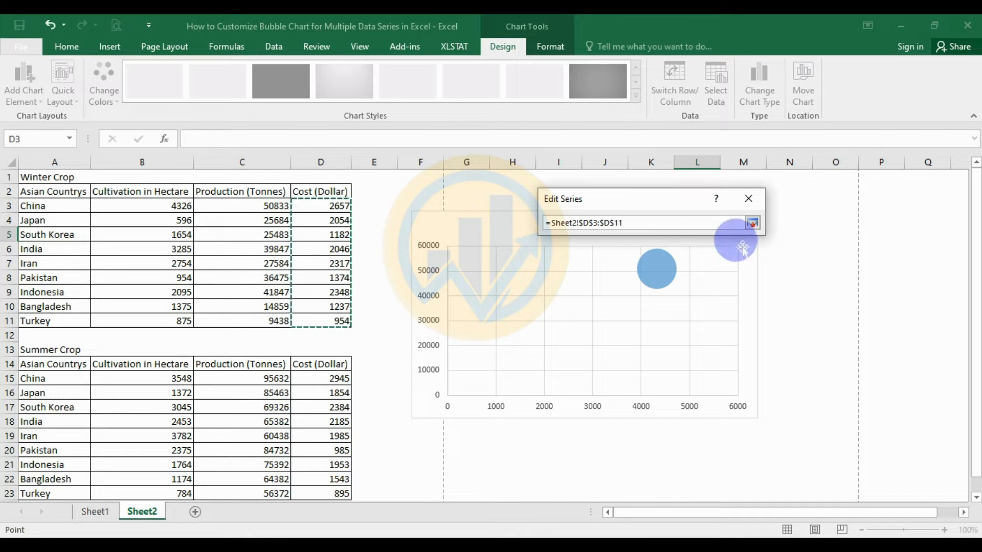
click(753, 223)
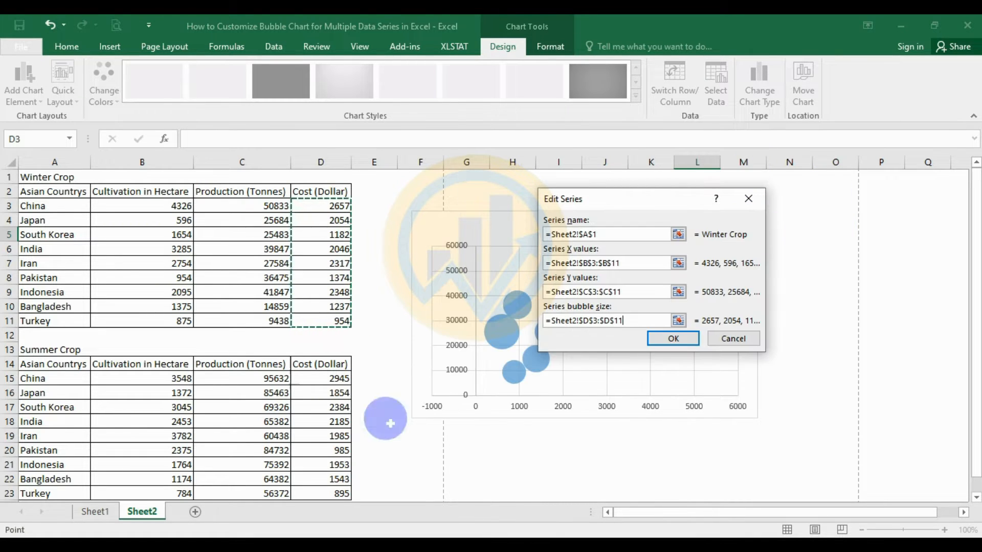
click(671, 341)
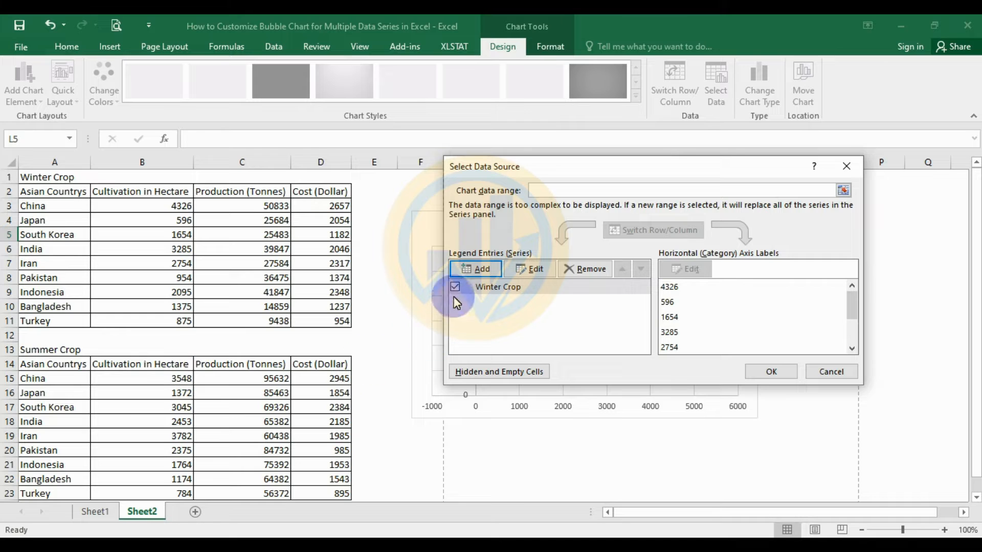
- Add a second data series with its name taken from cell A13 (Summer Crop)
click(482, 268)
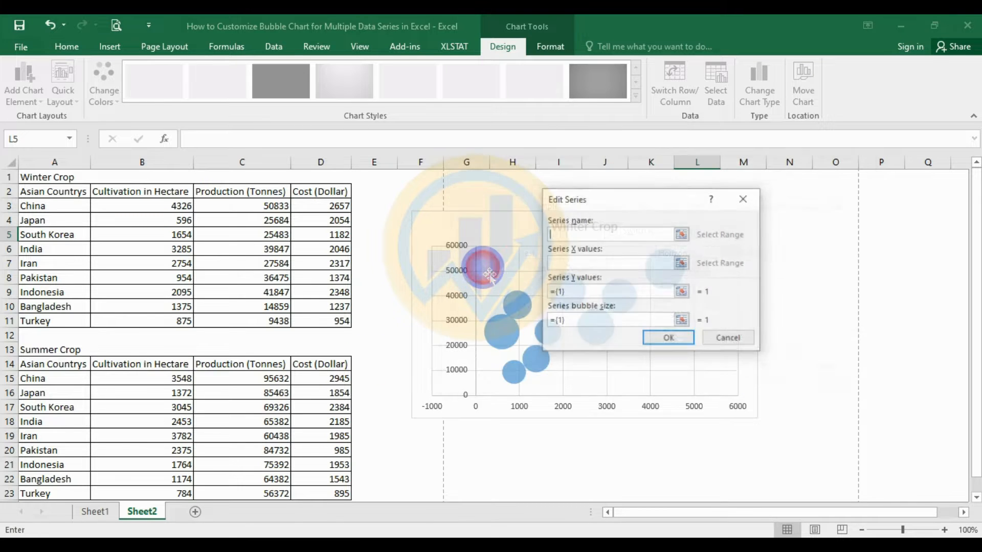
drag(618, 200, 582, 198)
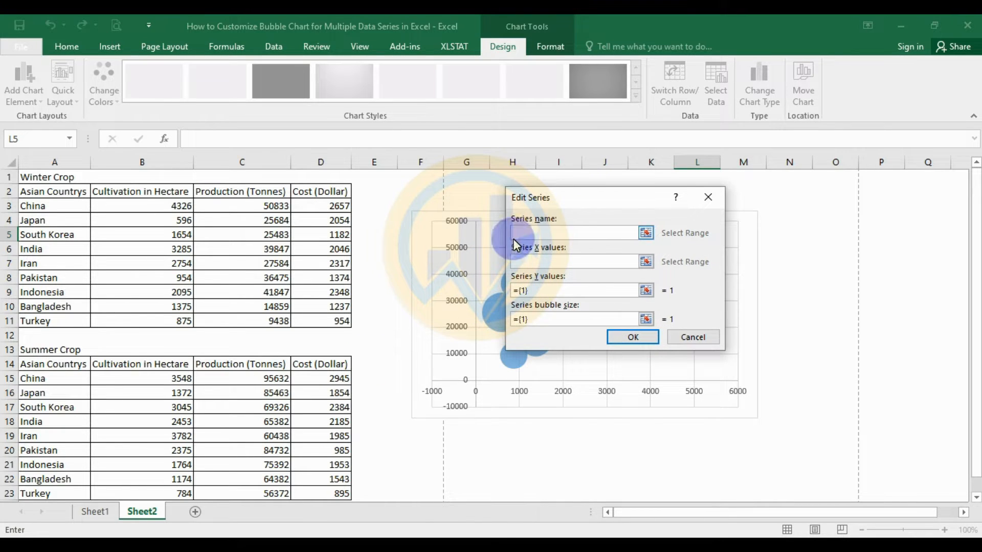
click(645, 232)
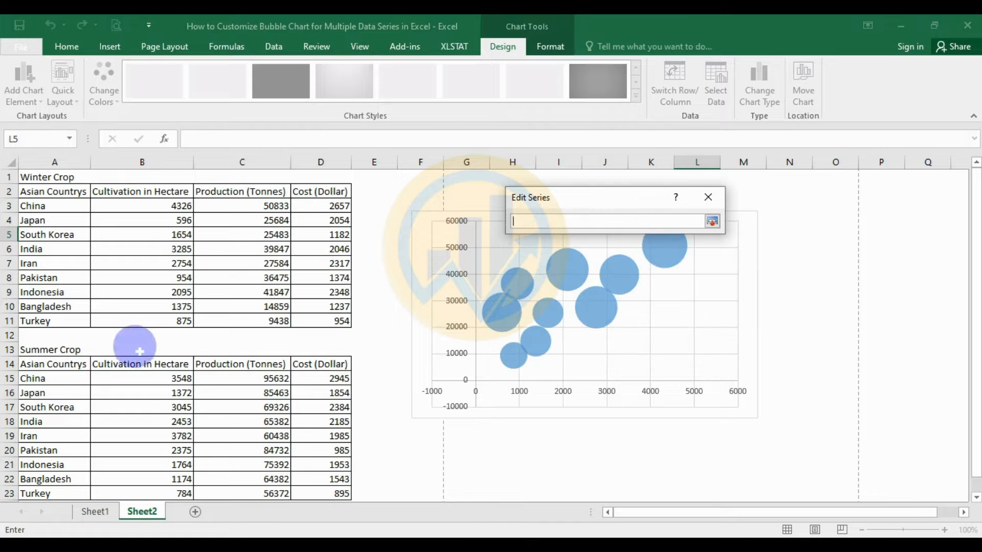
click(51, 352)
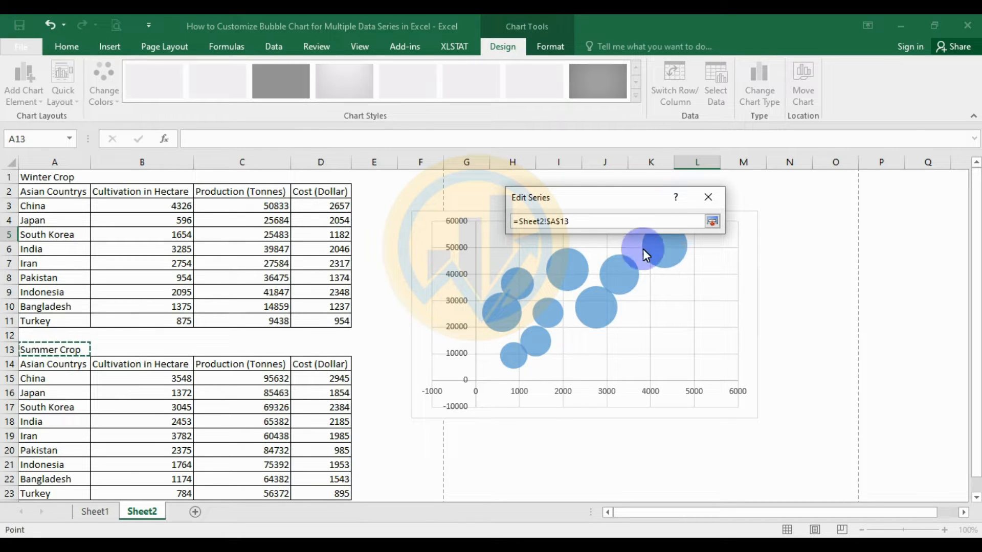
click(711, 222)
- Set the Summer Crop series X values to B15:B23 and its Y values to C15:C23
click(526, 263)
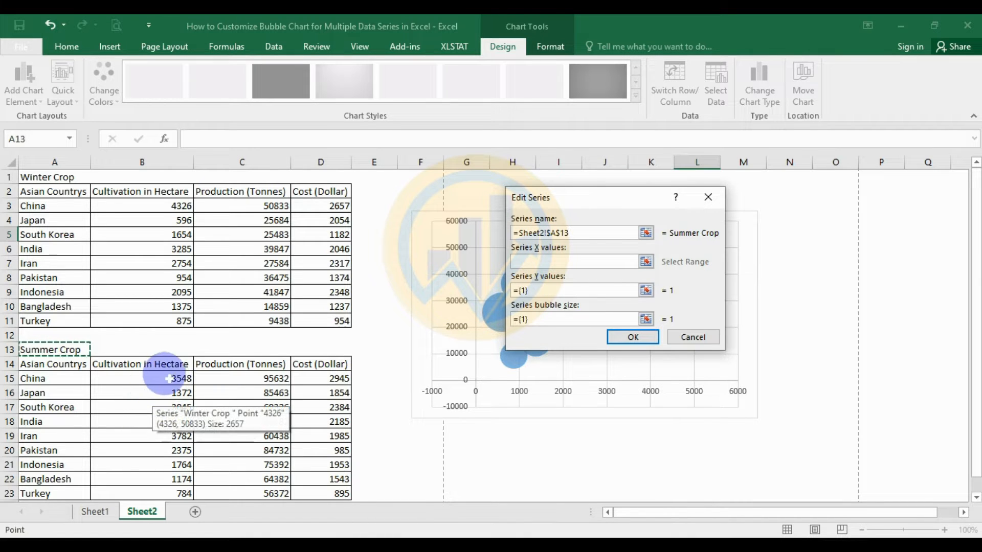
click(646, 261)
drag(192, 373, 177, 494)
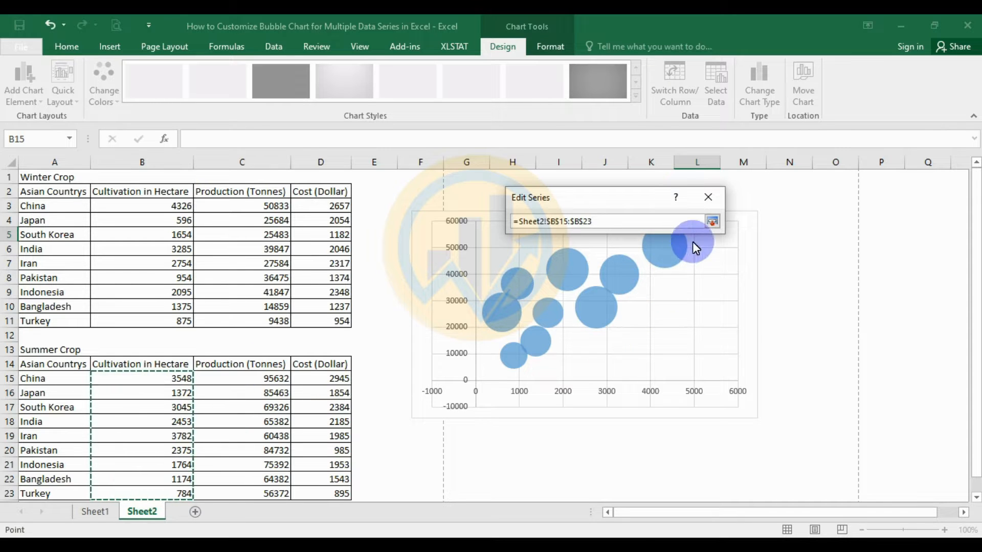
click(711, 221)
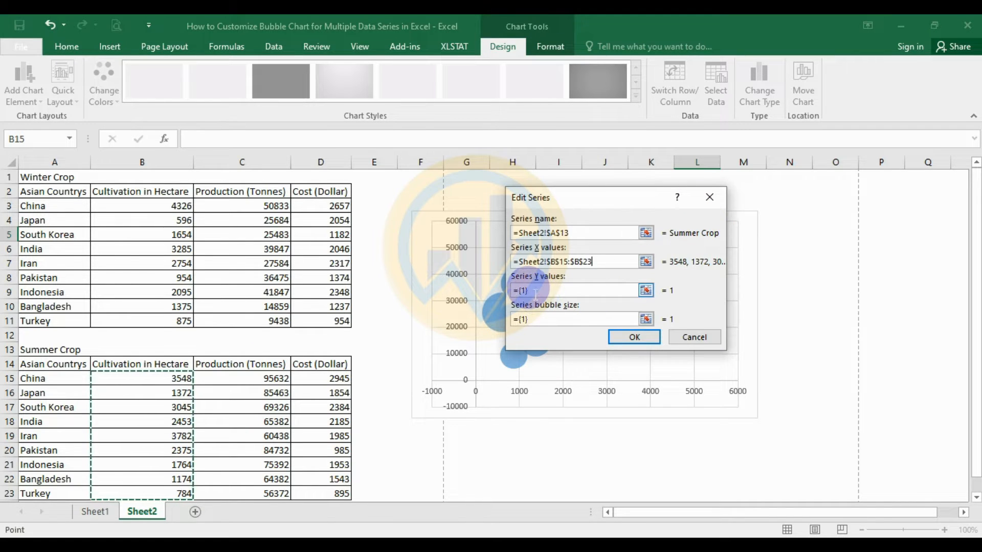
click(653, 292)
drag(253, 379, 277, 494)
click(713, 221)
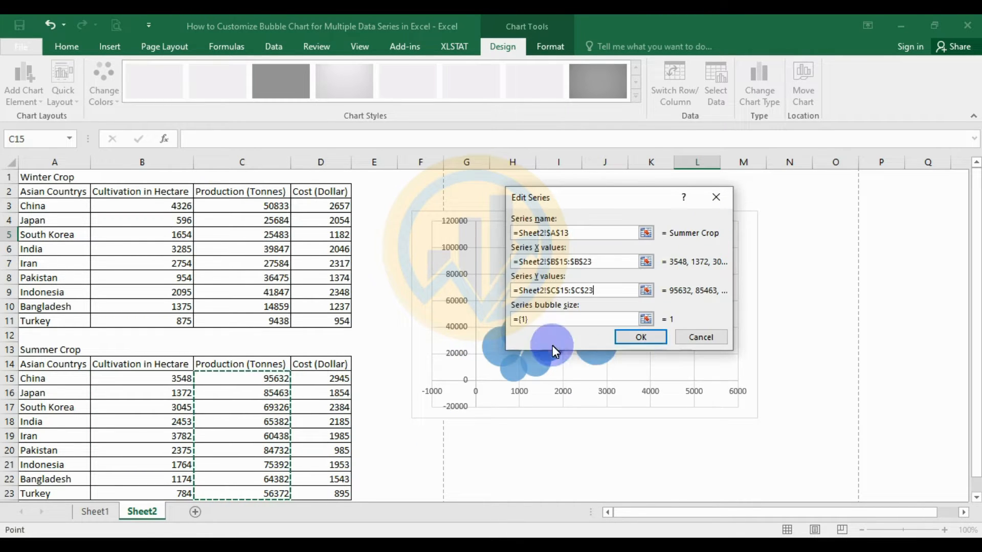
- Set the Summer Crop series bubble size to the cost values in D15:D23 and accept the series and the chart's data source
click(550, 313)
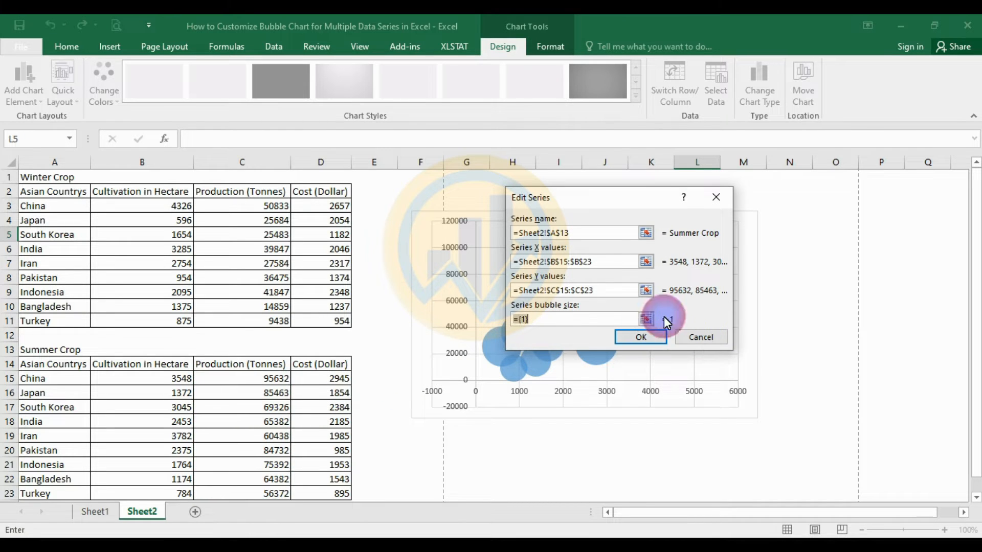
drag(321, 379, 325, 495)
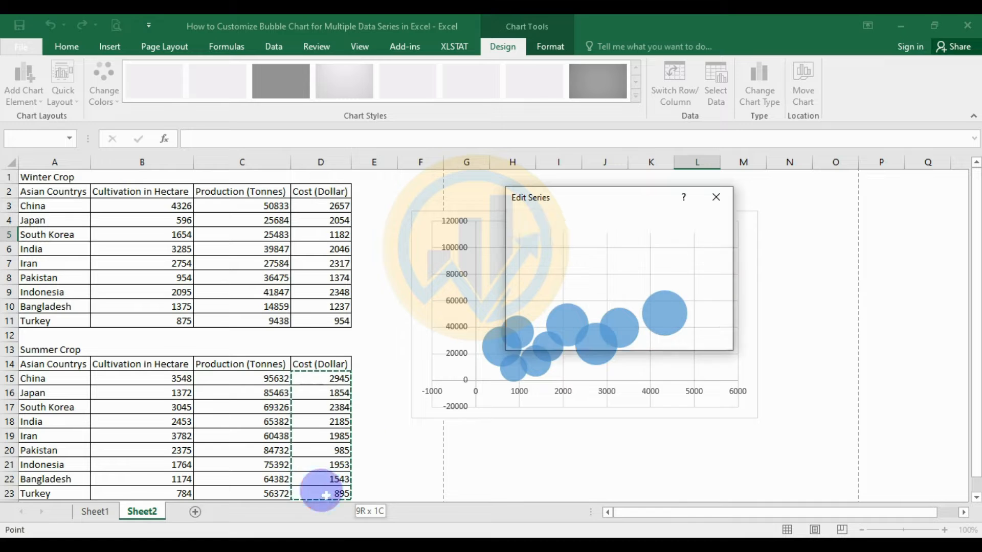
click(642, 338)
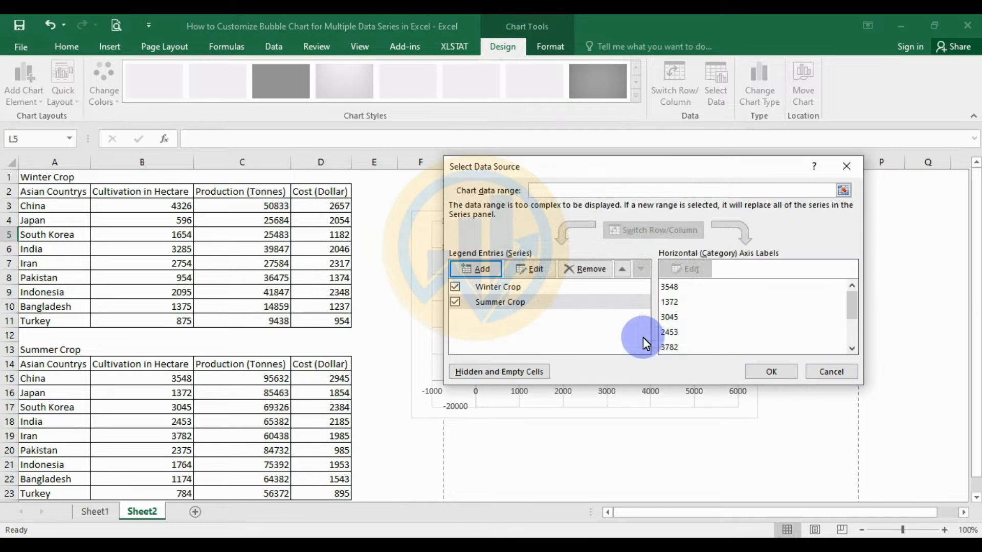
click(771, 372)
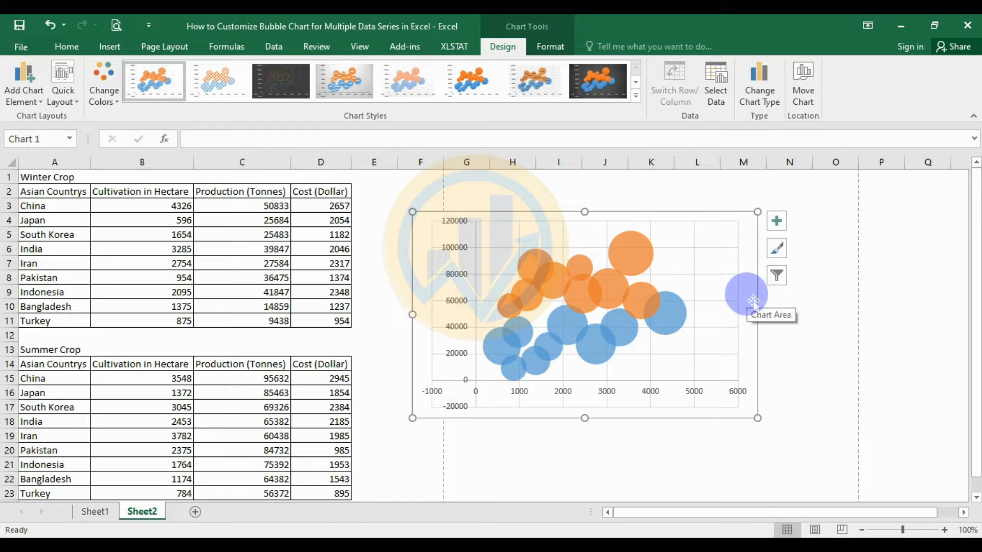
- Enlarge the bubble chart and move it over the data tables so that it spans roughly columns C to J
drag(688, 221, 650, 205)
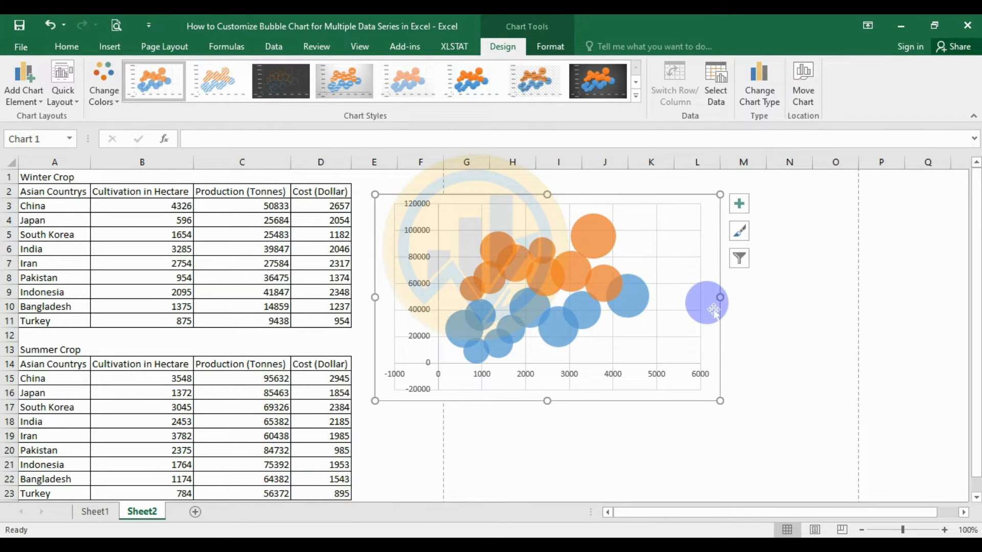
drag(717, 397, 774, 467)
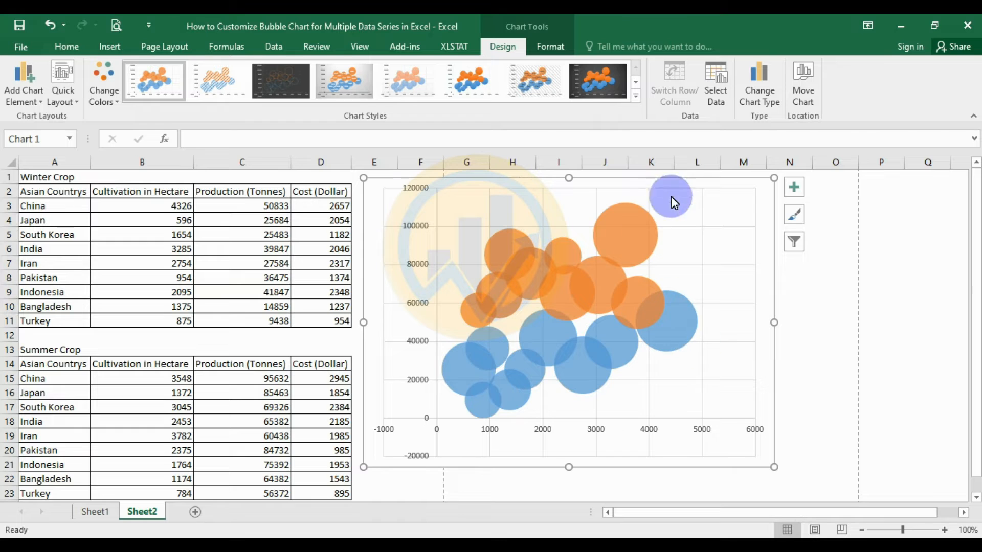
drag(692, 187, 485, 198)
drag(569, 479, 639, 482)
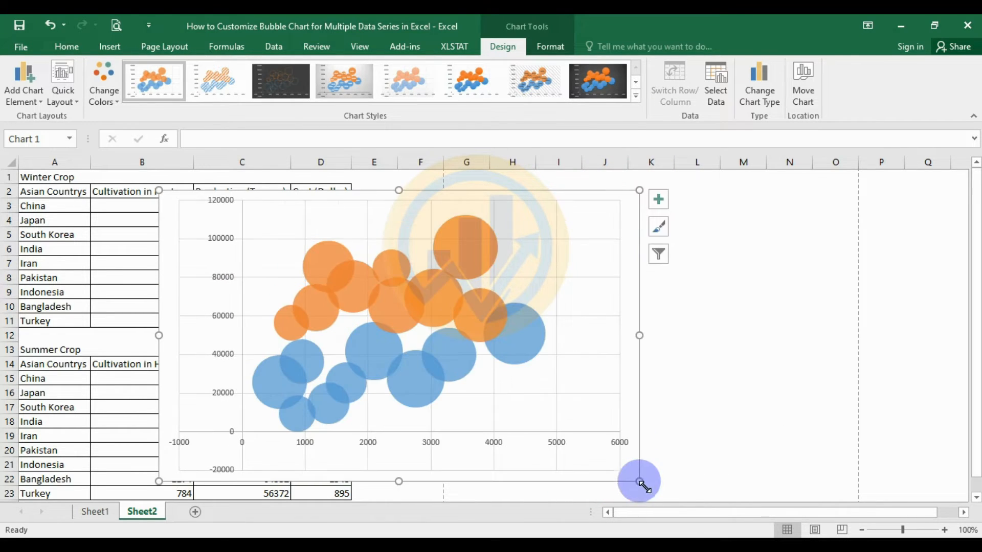
- Set the horizontal axis bounds to a minimum of 0 and a maximum of 5000
click(556, 444)
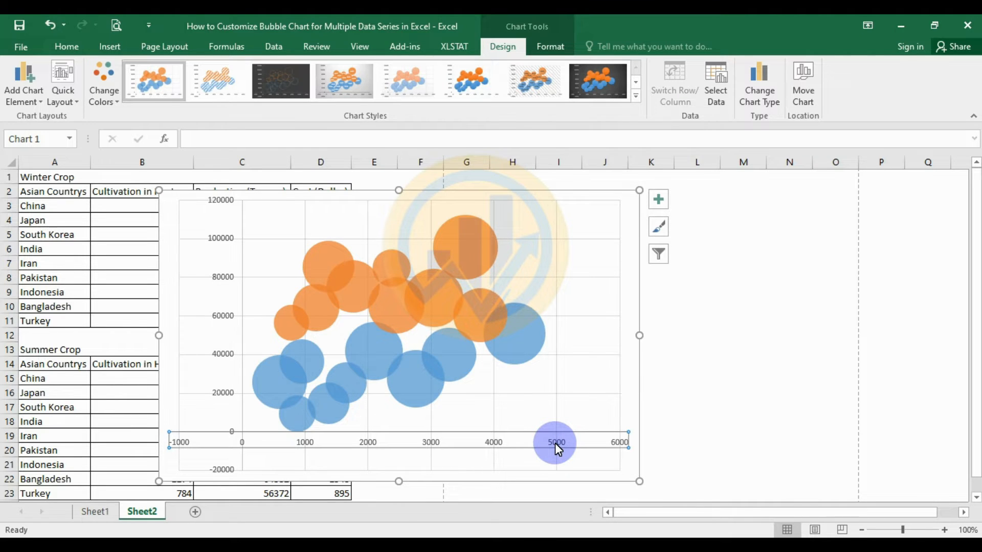
right_click(555, 444)
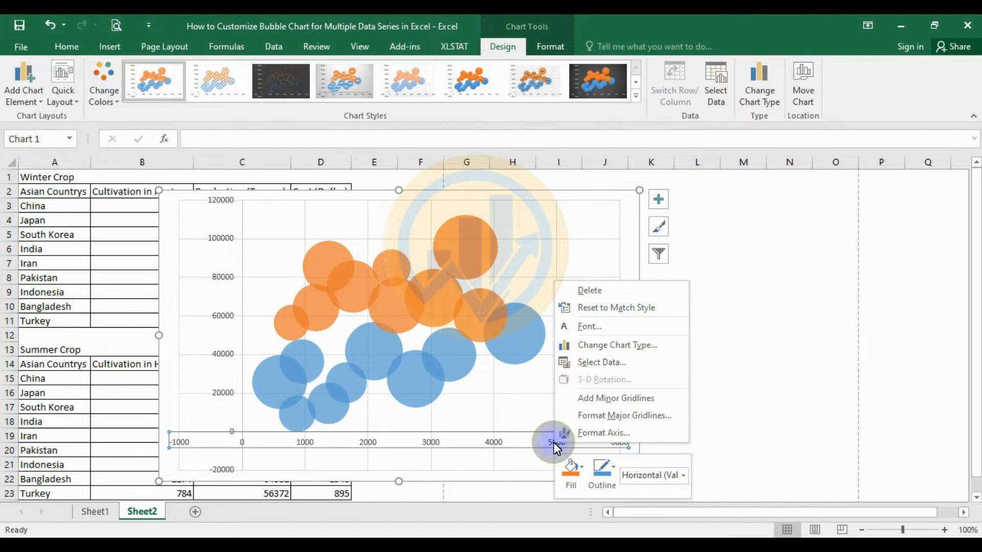
click(602, 434)
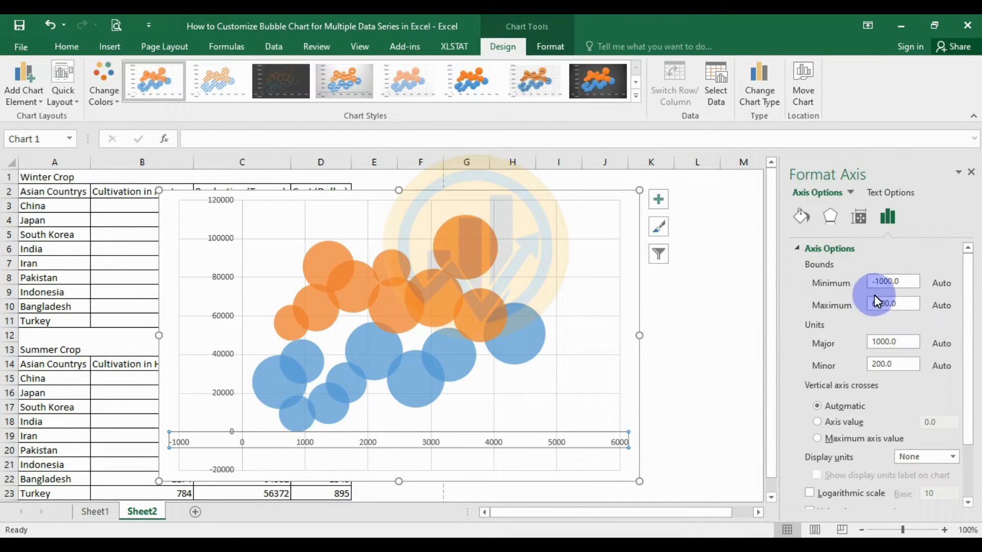
click(901, 285)
text(0)
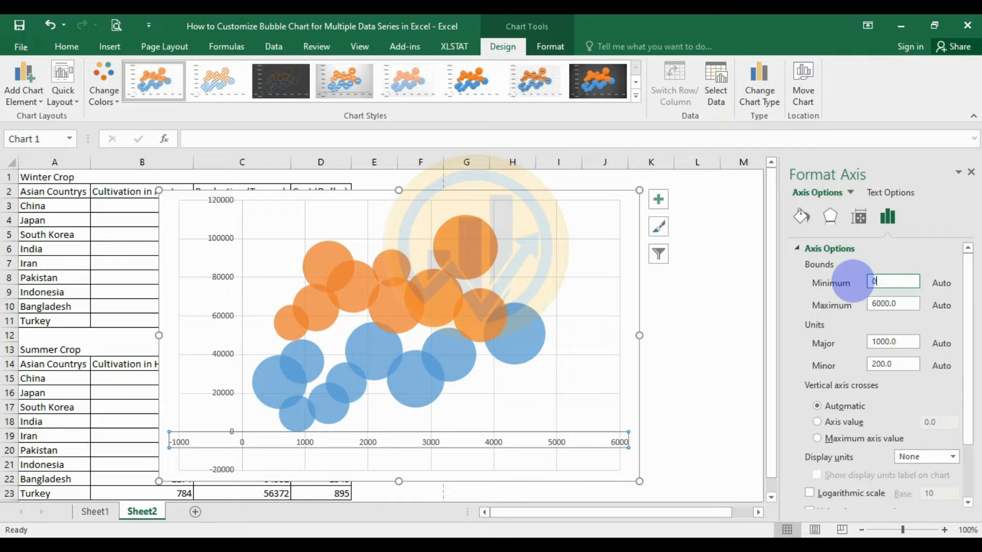
click(882, 306)
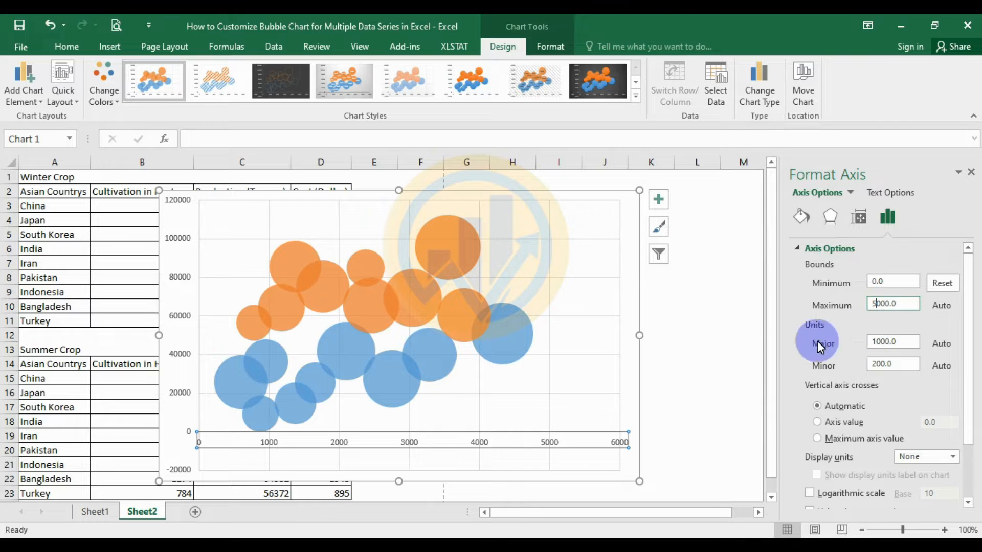
text(5)
click(734, 324)
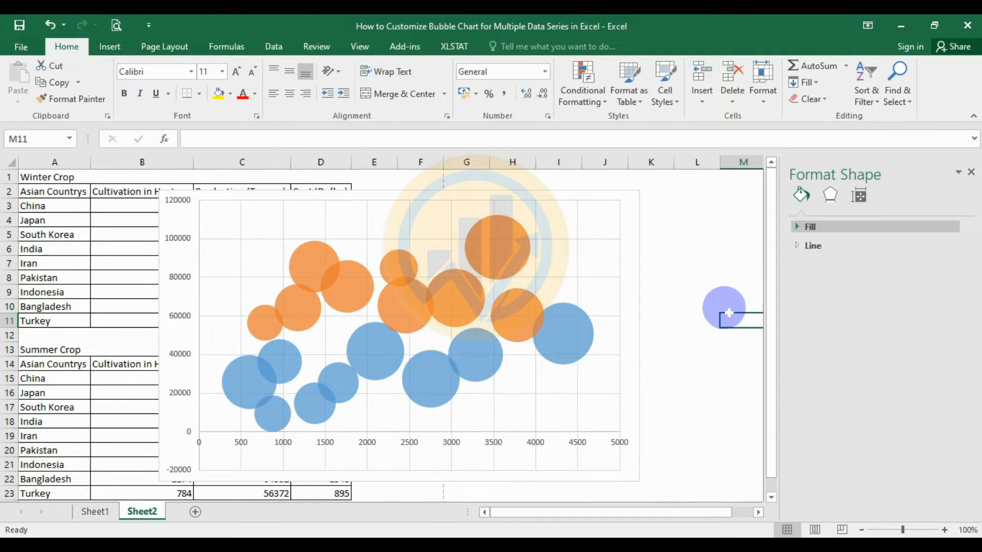
- Set the vertical axis minimum bound to 0
click(178, 392)
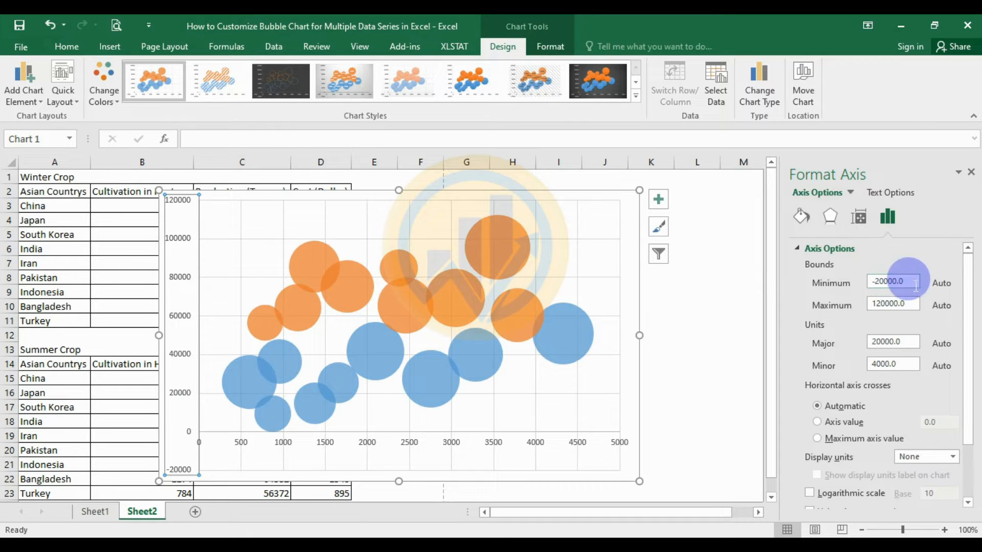
drag(900, 284, 822, 281)
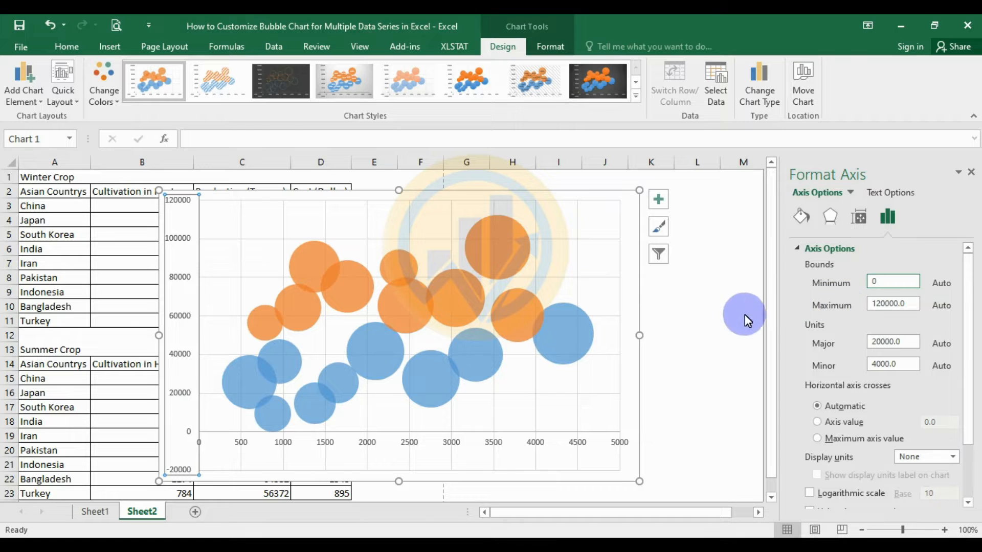
click(700, 292)
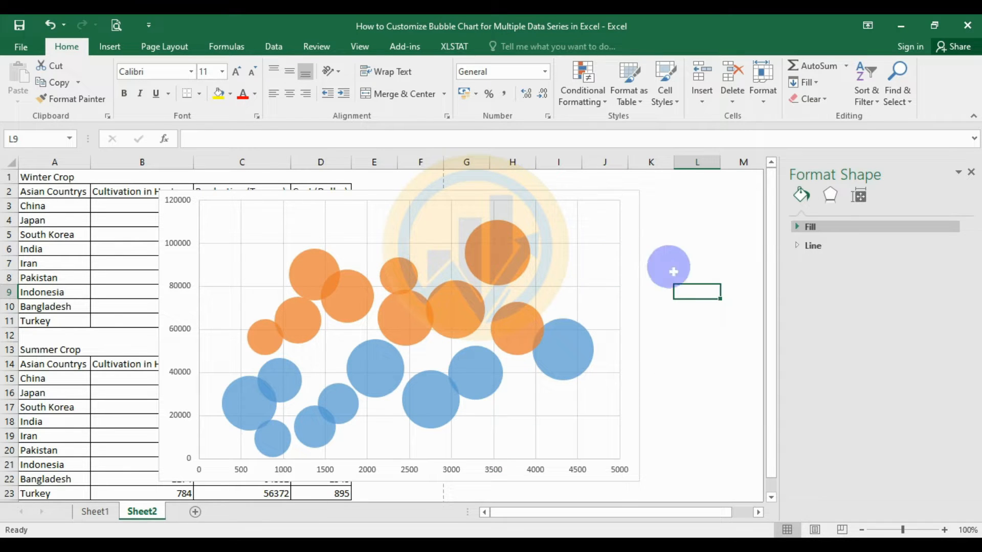
- Add axis titles to the bubble chart and remove its gridlines
click(633, 202)
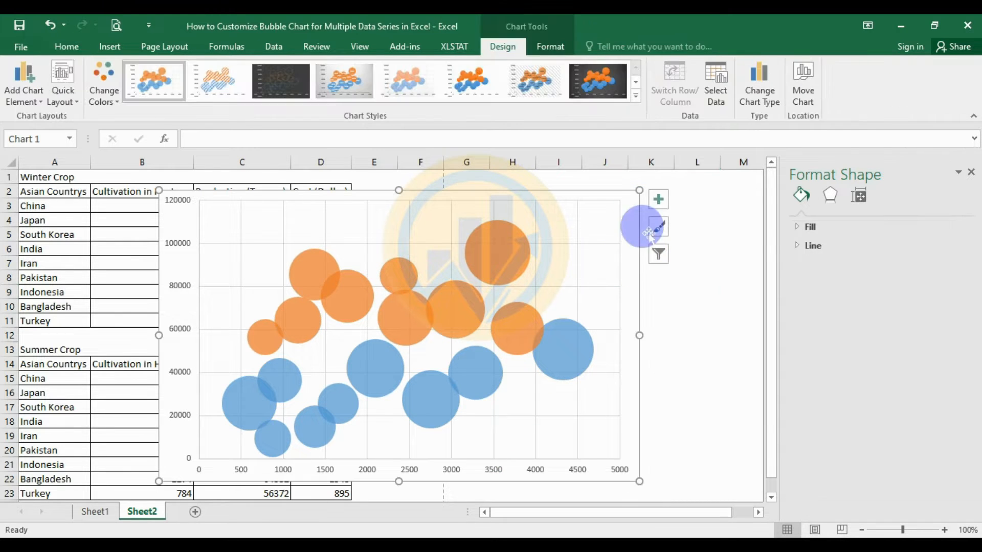
click(659, 201)
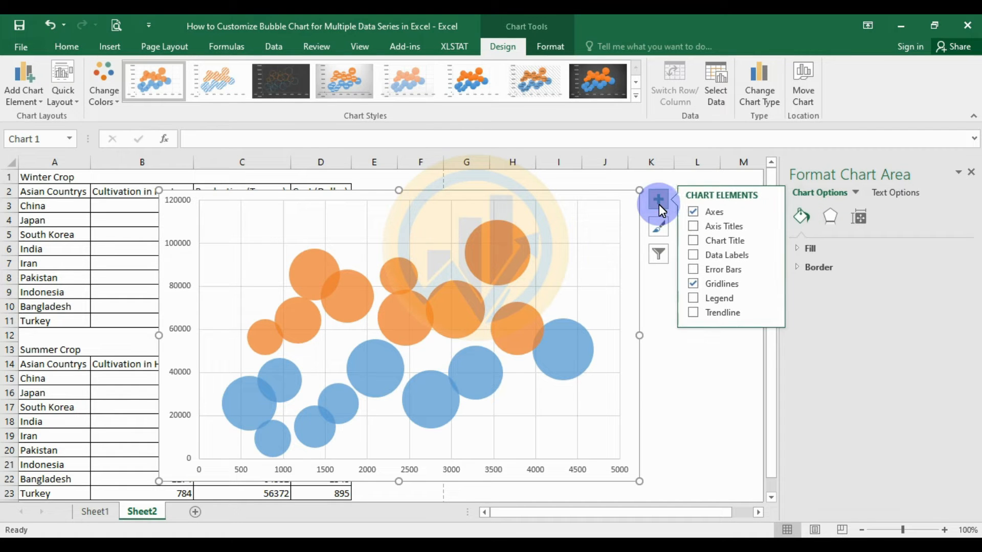
click(692, 229)
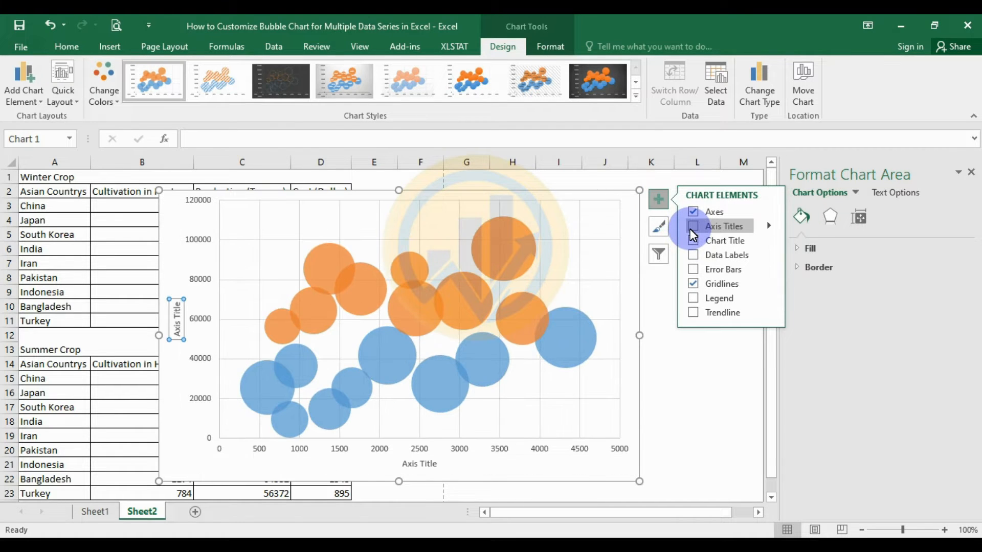
click(693, 255)
click(693, 270)
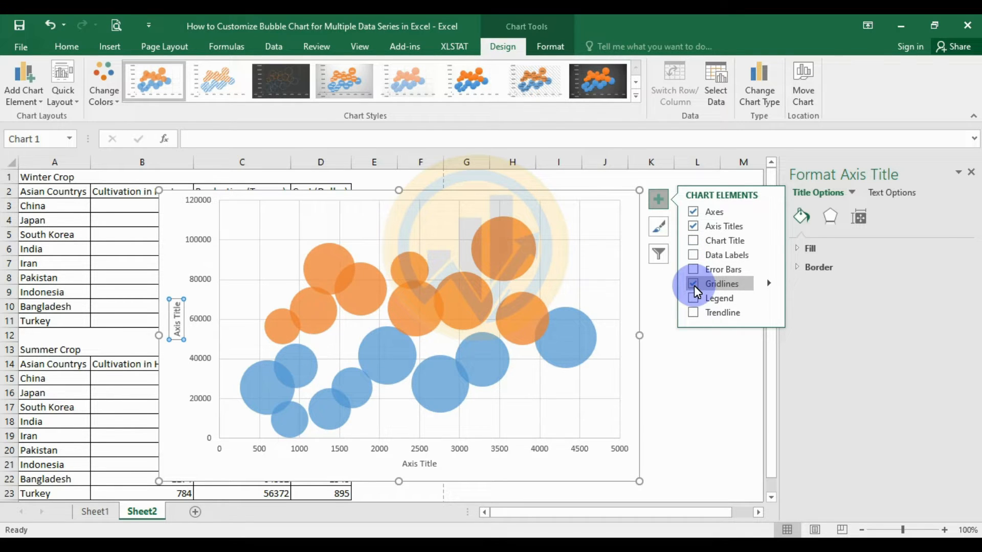
click(693, 285)
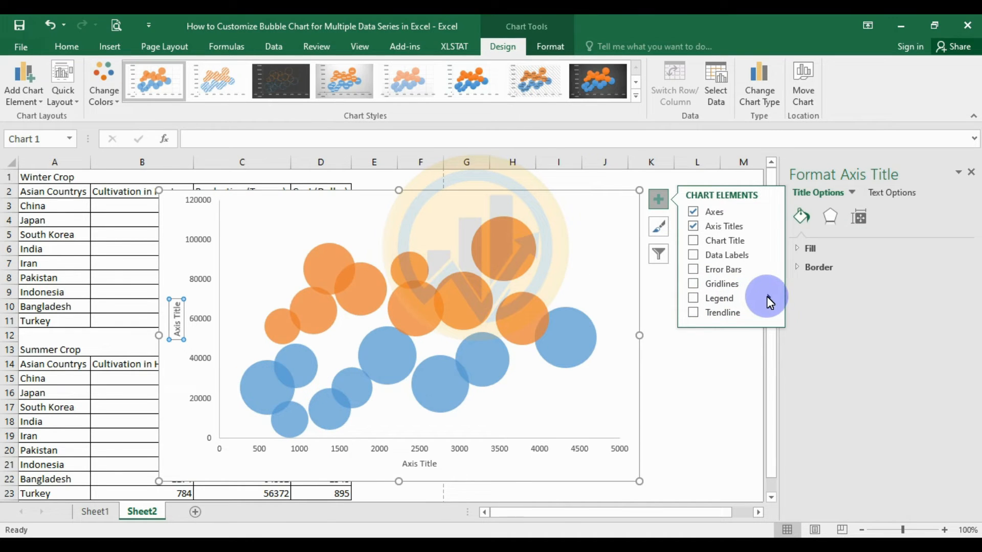
- Add a legend at the top of the chart and show data labels on the bubbles of both series
mouse_move(768, 297)
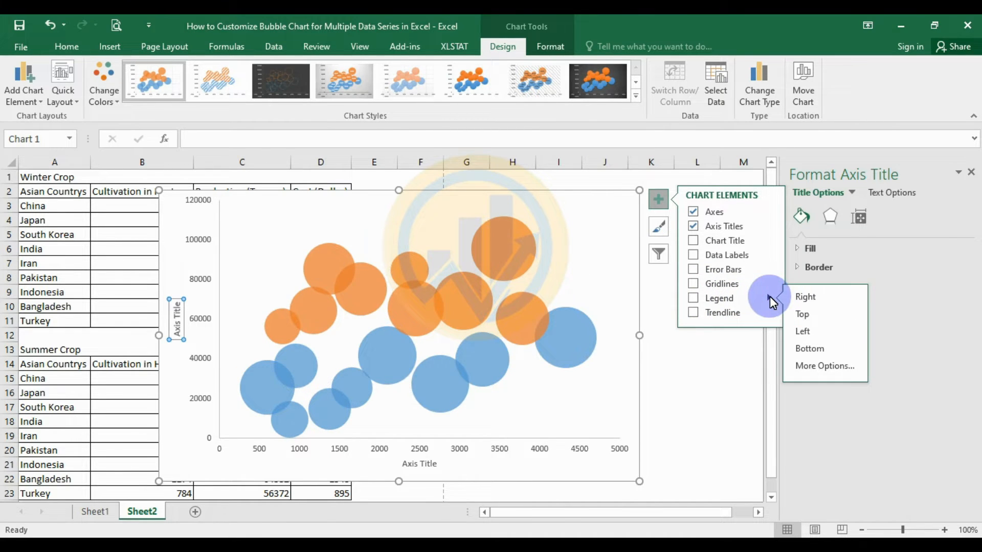
click(813, 317)
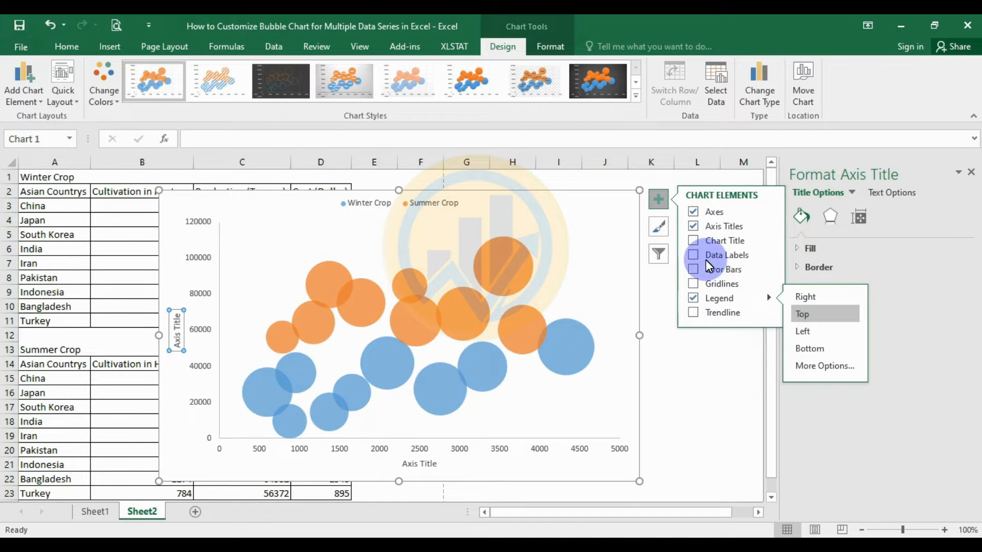
click(692, 255)
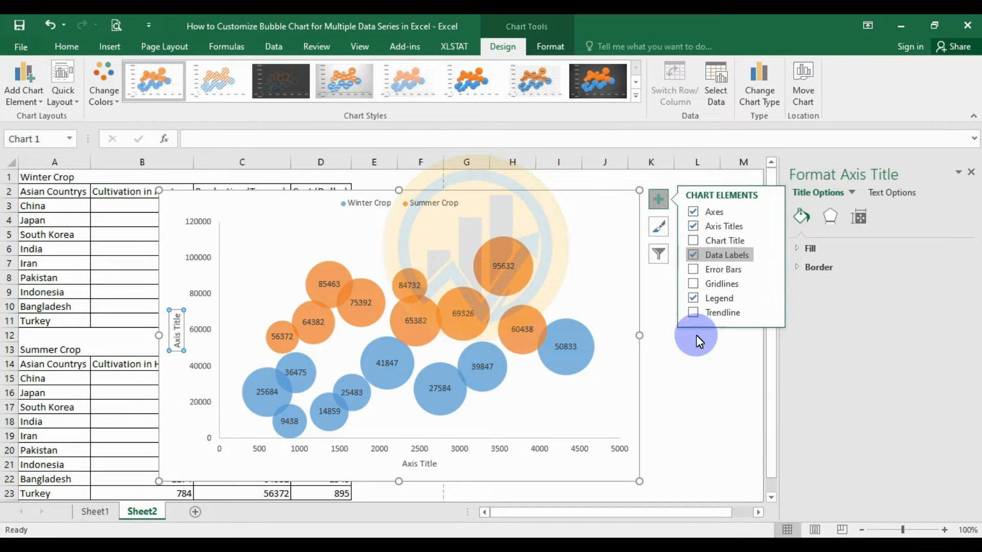
click(704, 395)
click(568, 230)
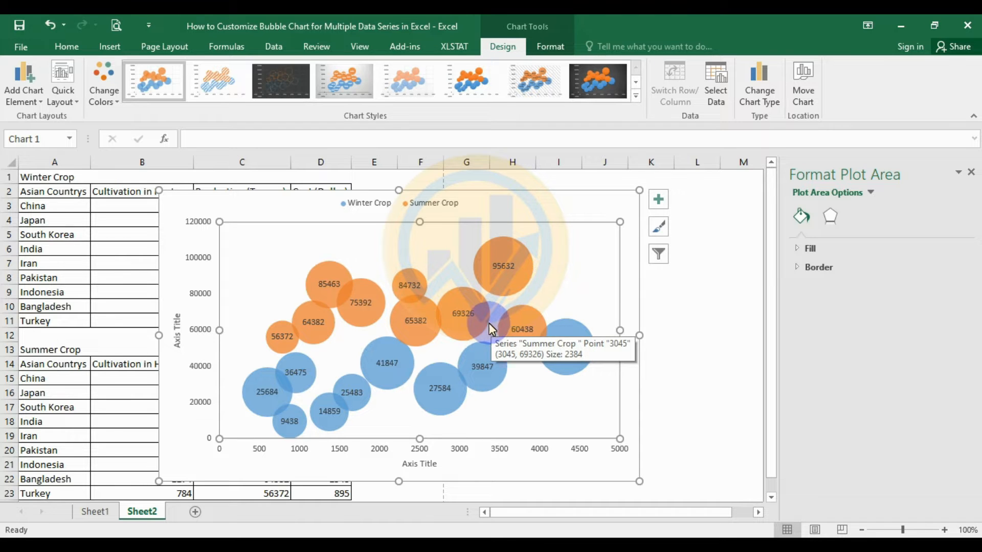
click(731, 281)
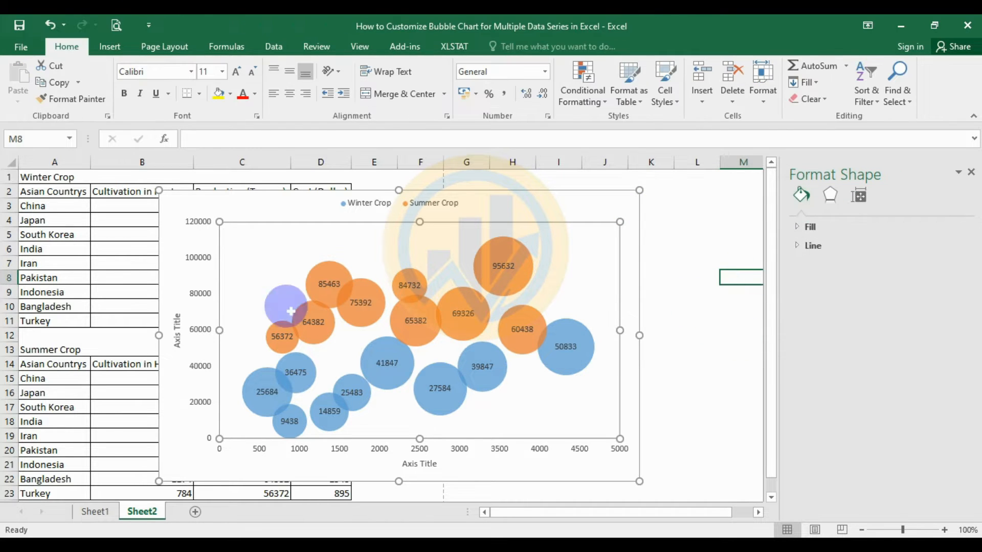
- Add the country names from cells A15:A23 to the Summer Crop data labels
click(513, 274)
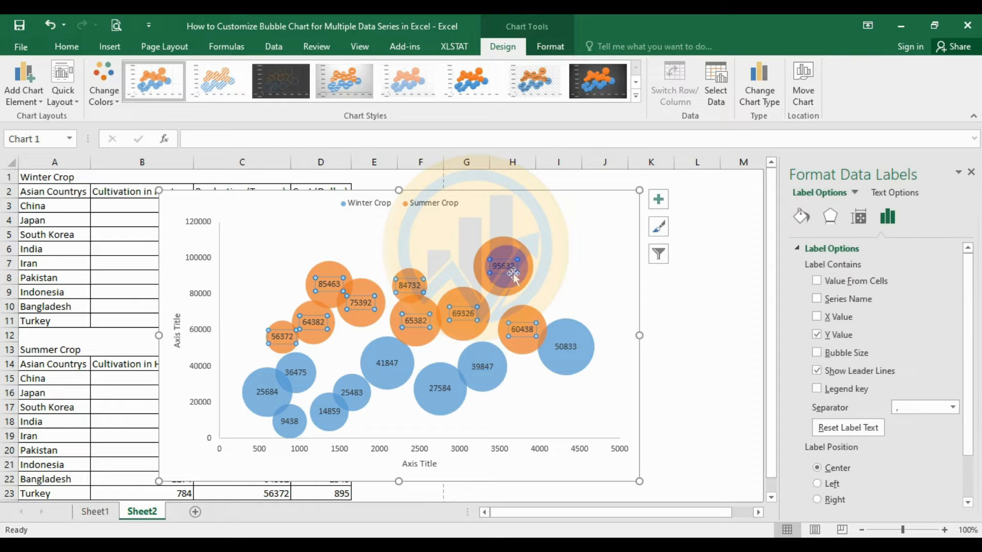
click(817, 281)
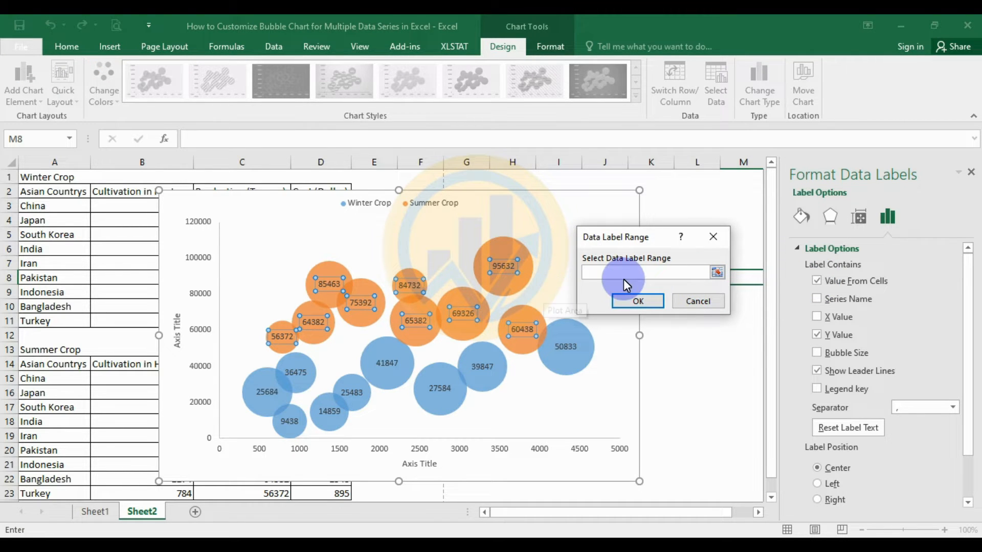
click(717, 272)
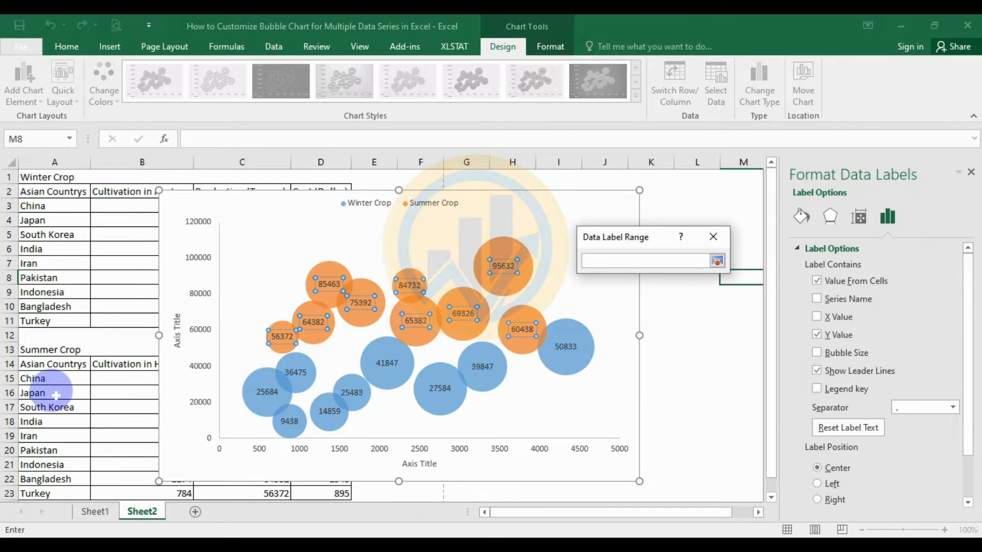
drag(47, 378, 41, 492)
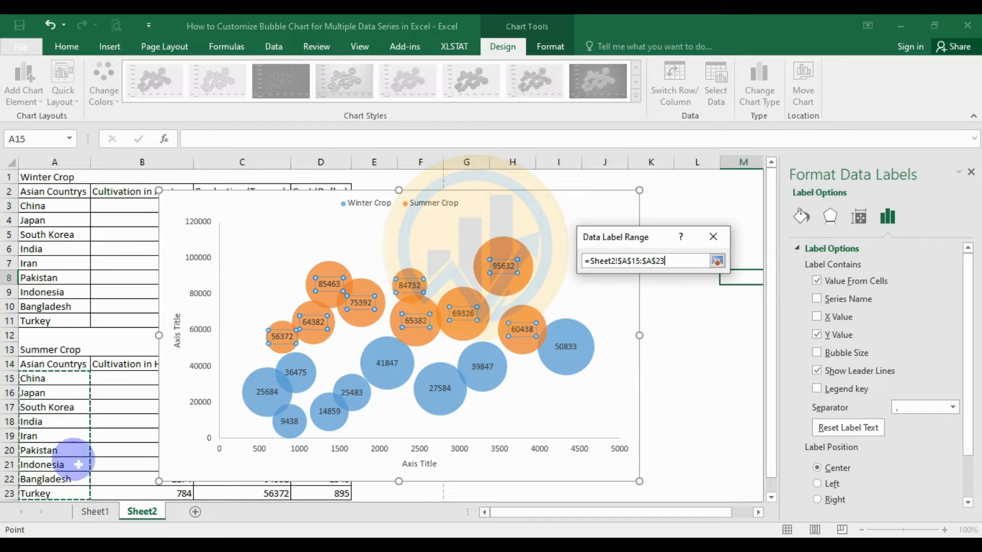
click(718, 261)
click(638, 300)
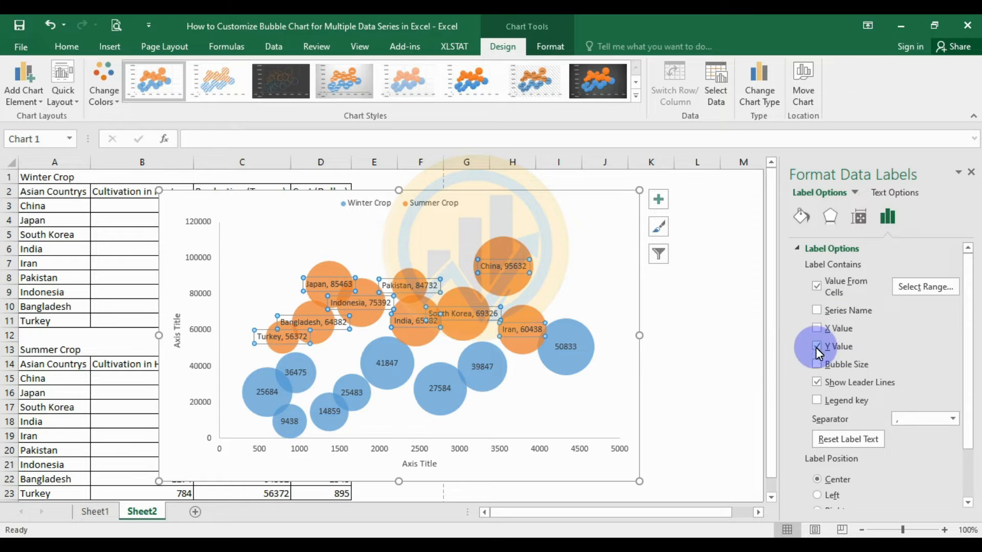
- Show the bubble size instead of the Y value in the Summer Crop labels, with New Line as the separator
click(816, 345)
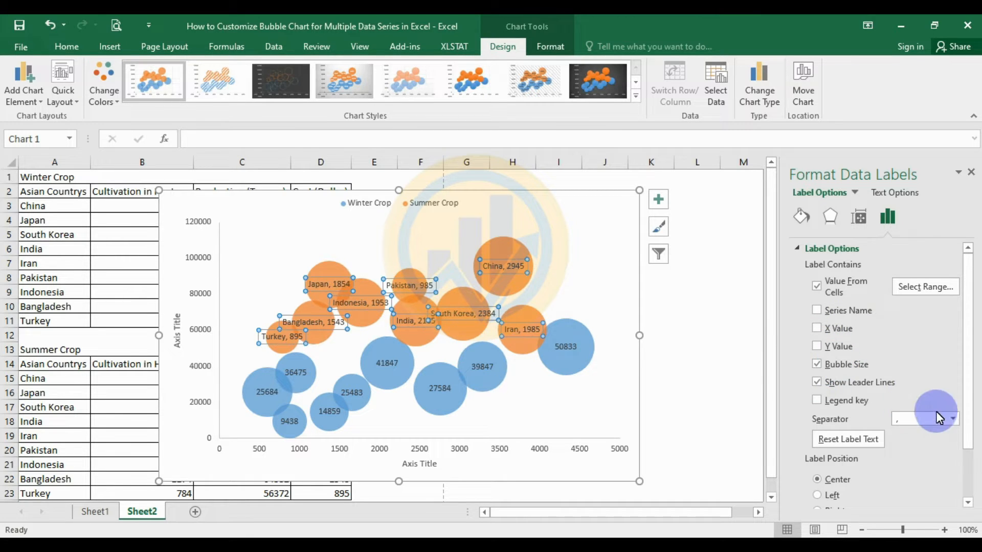
click(953, 419)
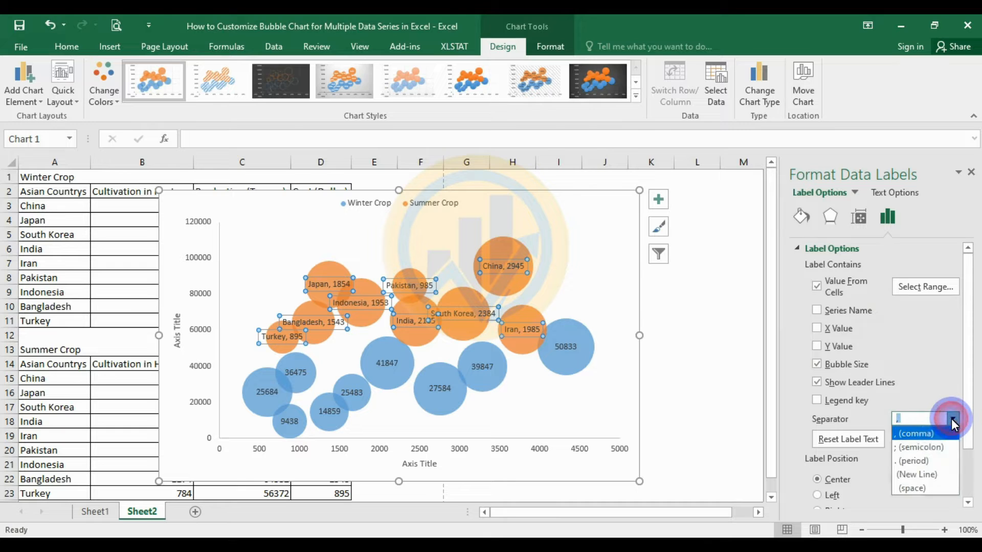
click(919, 476)
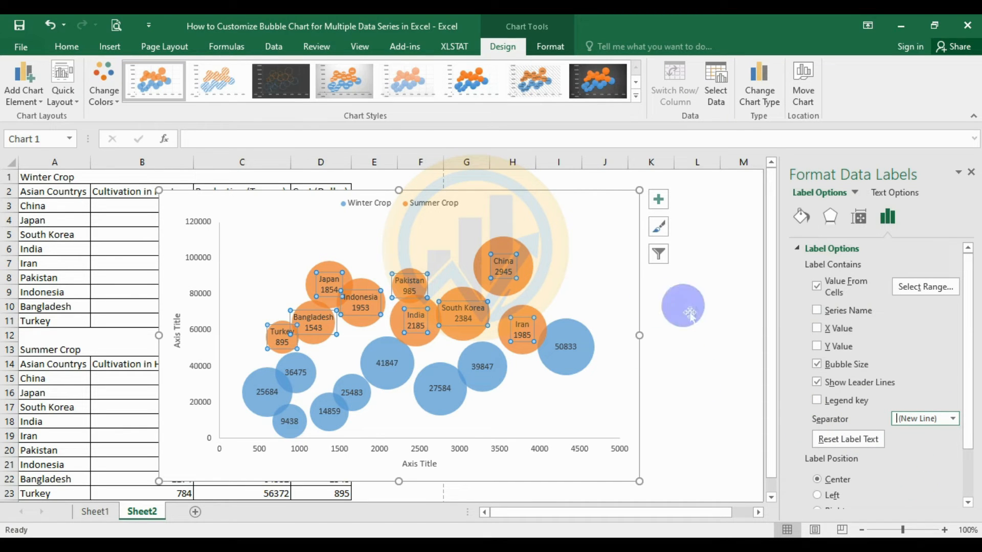
click(796, 466)
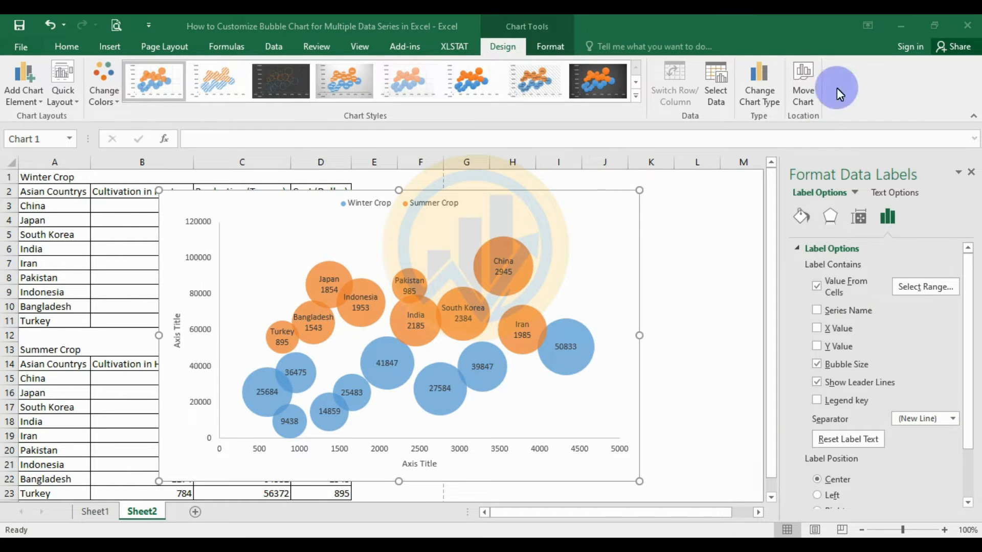
- Add the country names from cells A3:A11 to the Winter Crop data labels
click(576, 350)
click(575, 349)
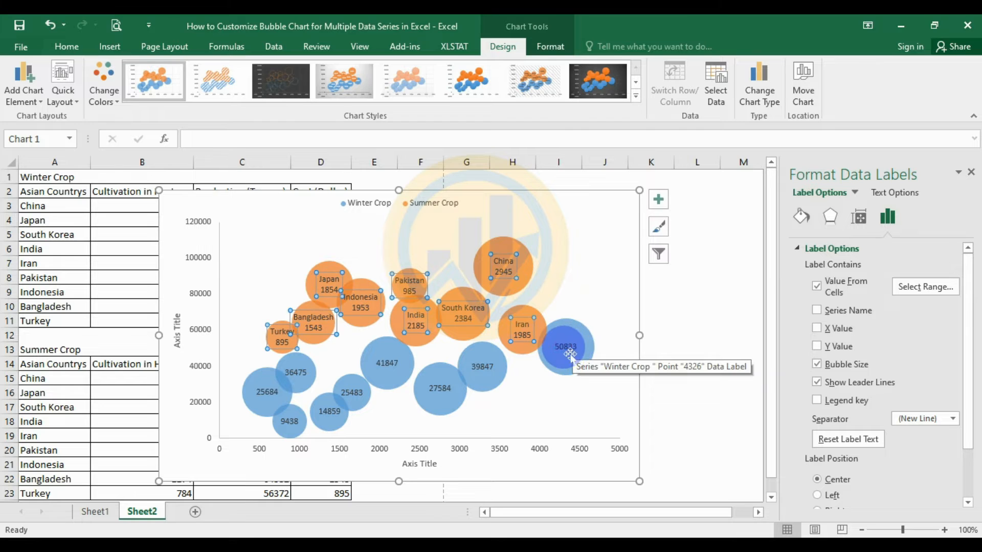
click(817, 281)
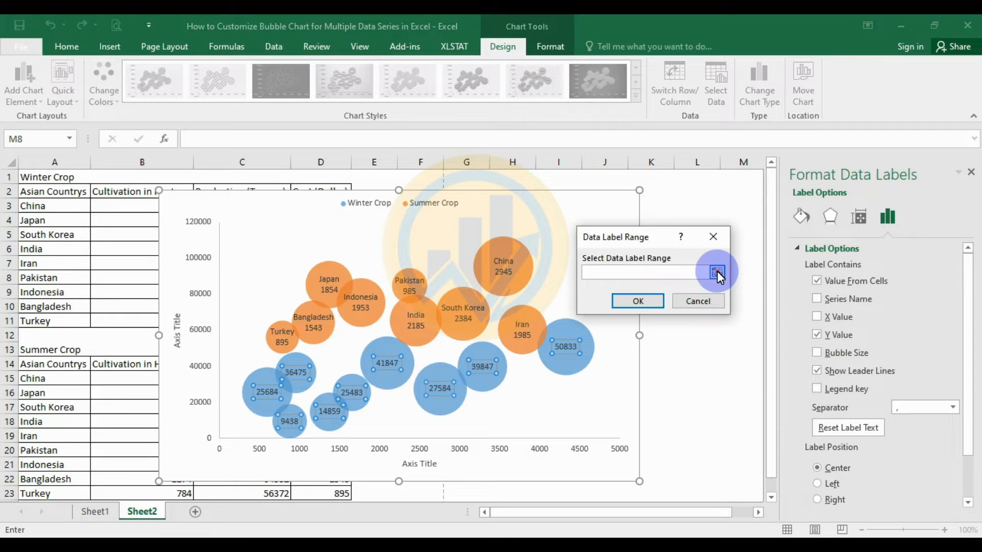
click(717, 272)
drag(31, 205, 46, 322)
click(717, 259)
click(643, 299)
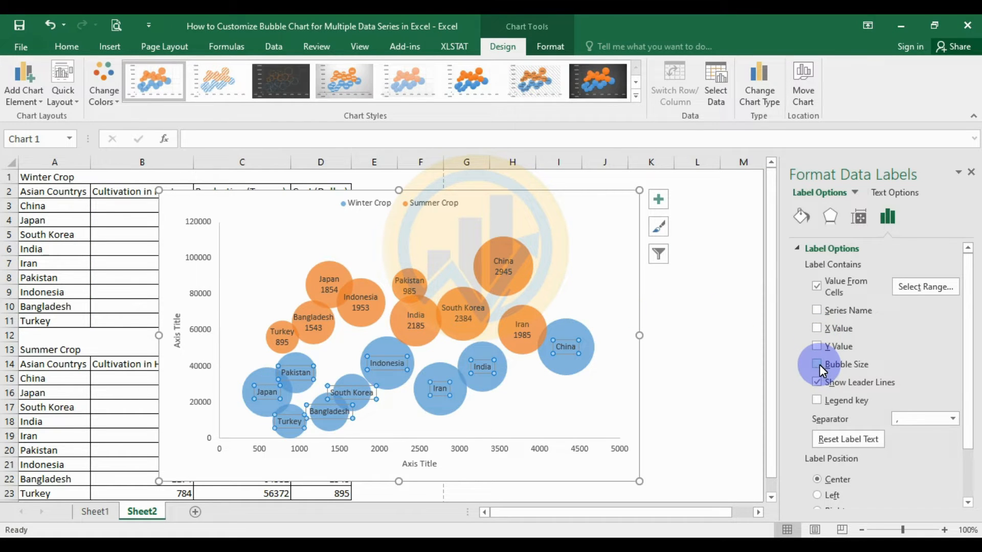
- Show the bubble size instead of the Y value in the Winter Crop labels, with New Line as the separator
click(953, 418)
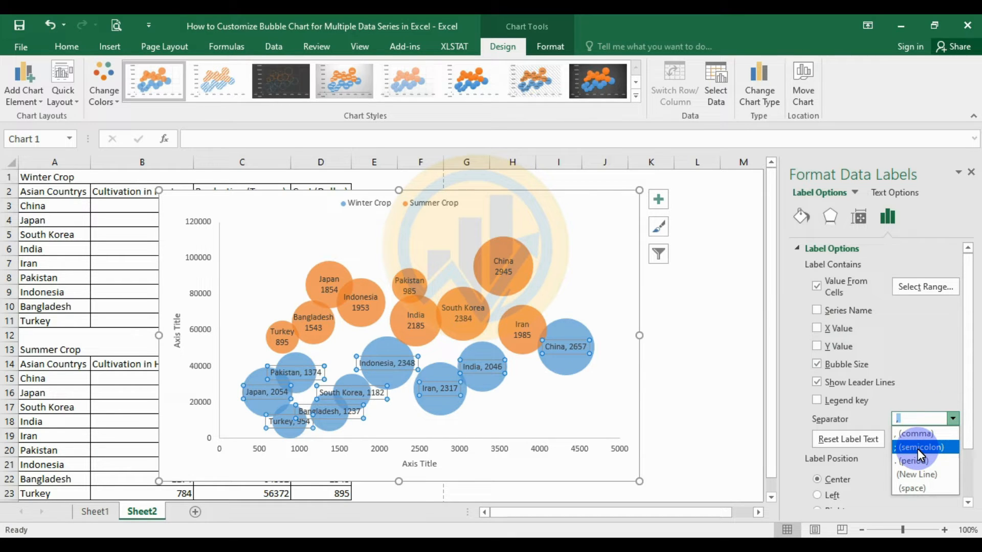
click(914, 474)
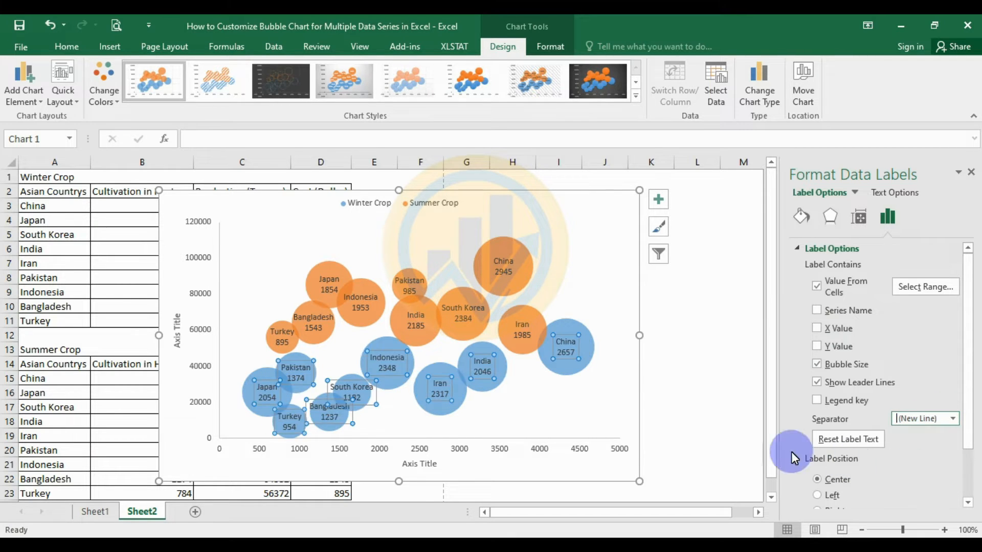
click(734, 351)
click(629, 376)
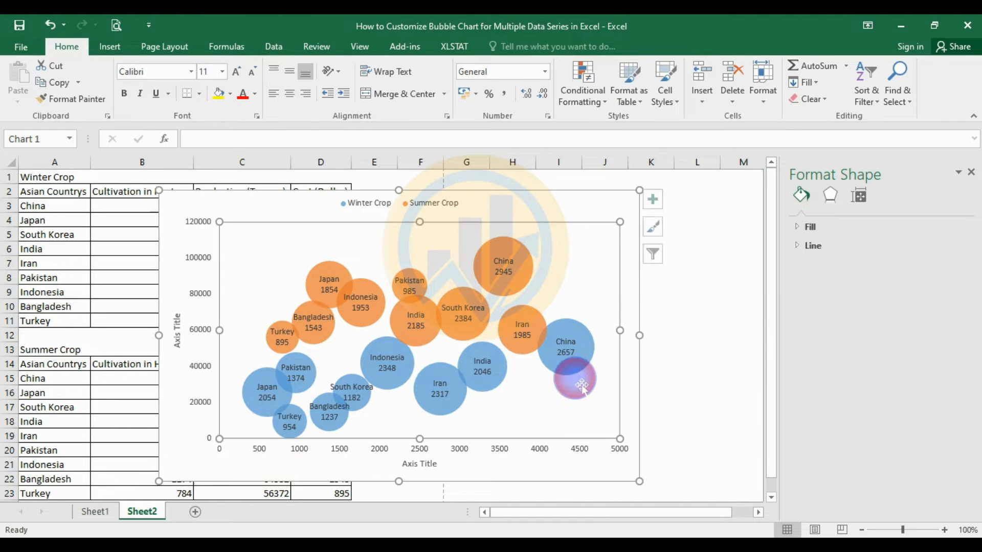
- Fill the Winter Crop bubbles with solid standard green
click(578, 368)
click(578, 368)
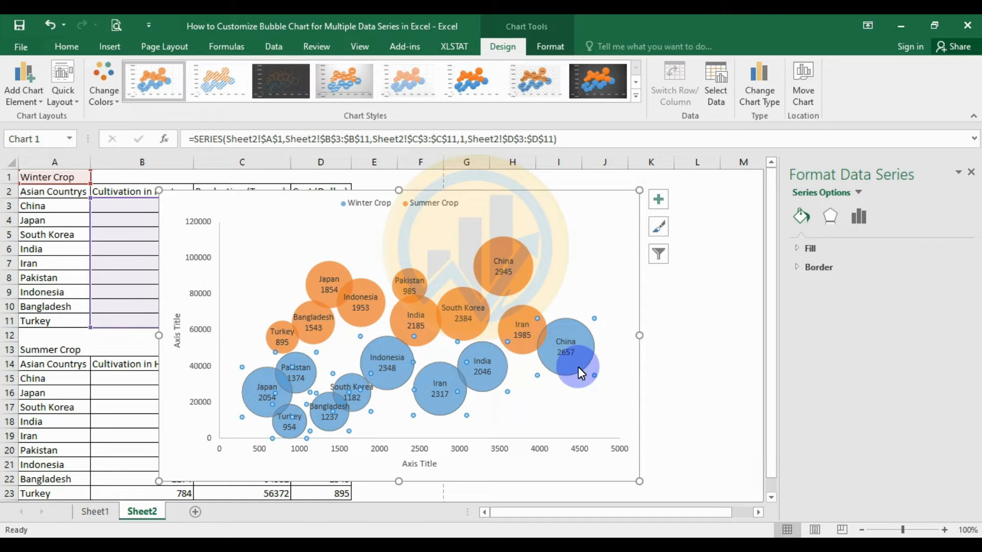
click(802, 217)
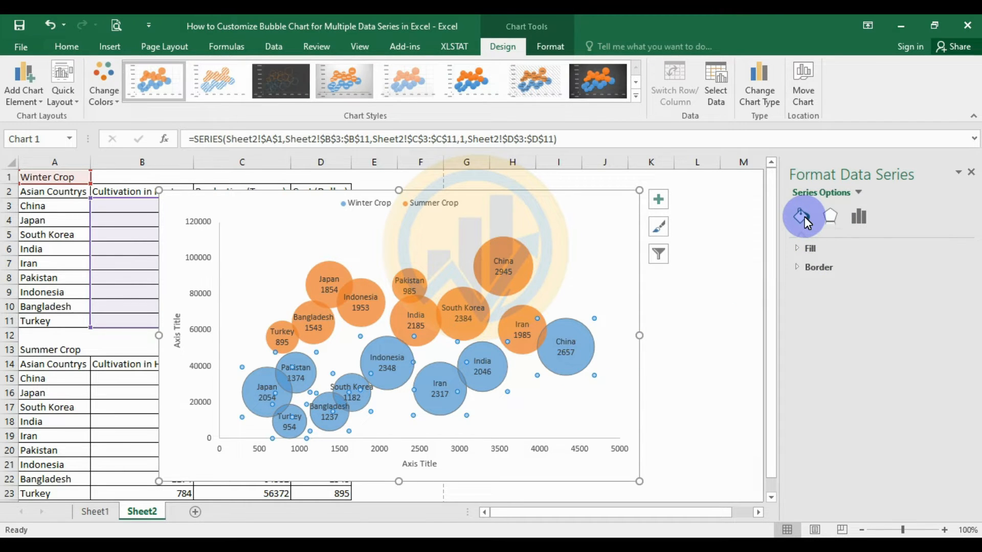
click(812, 191)
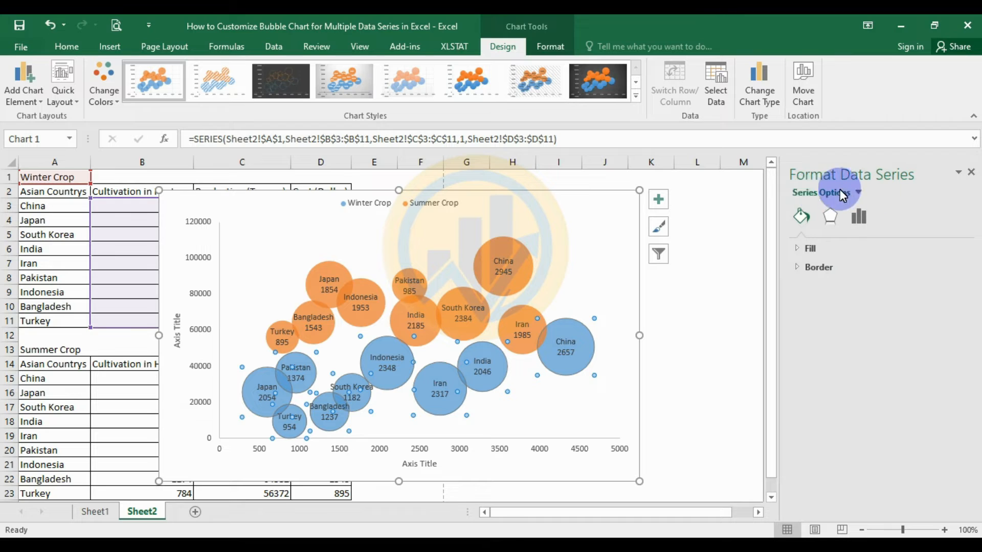
click(793, 250)
click(954, 377)
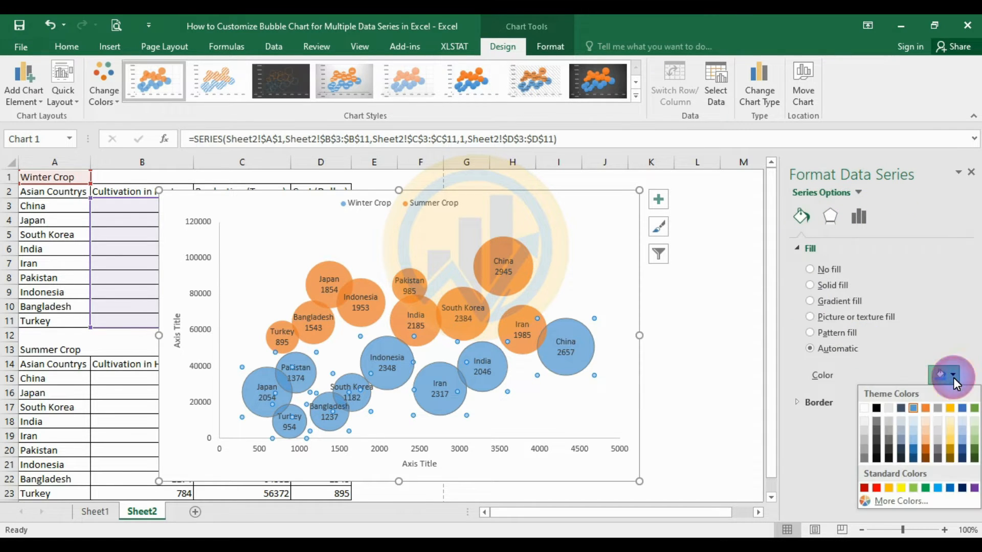
click(925, 488)
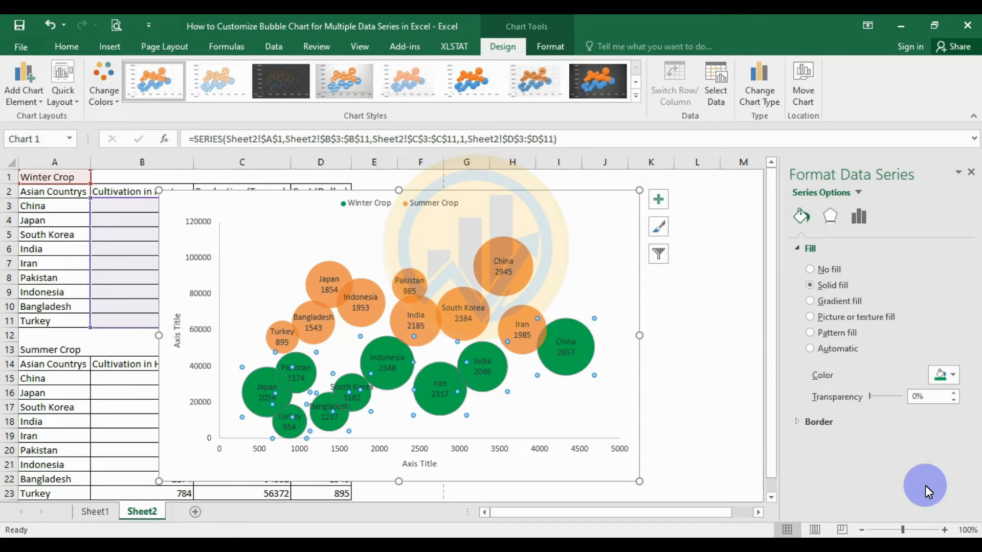
- Give the Winter Crop bubbles a solid black border 1 pt wide
click(799, 419)
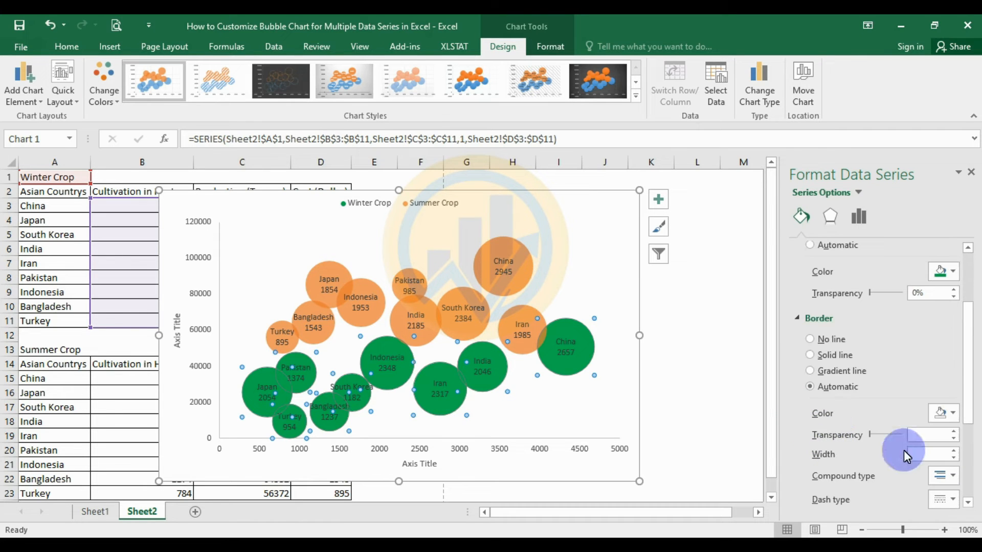
click(952, 414)
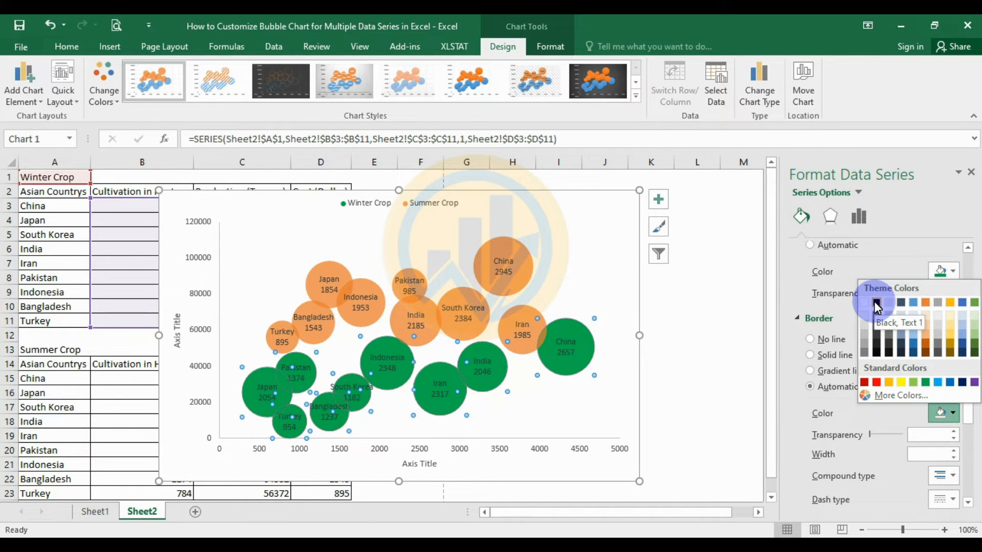
click(874, 302)
click(952, 413)
click(883, 331)
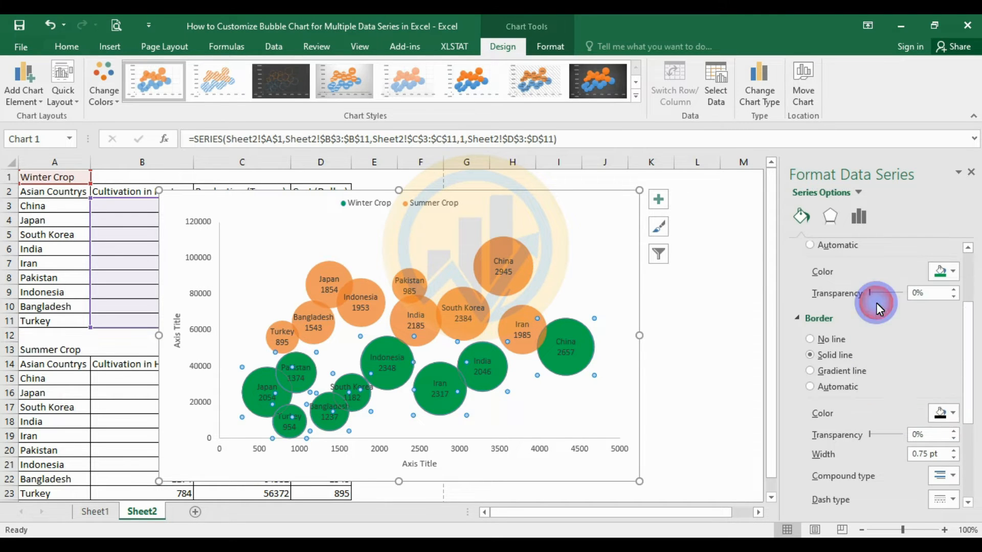
click(954, 450)
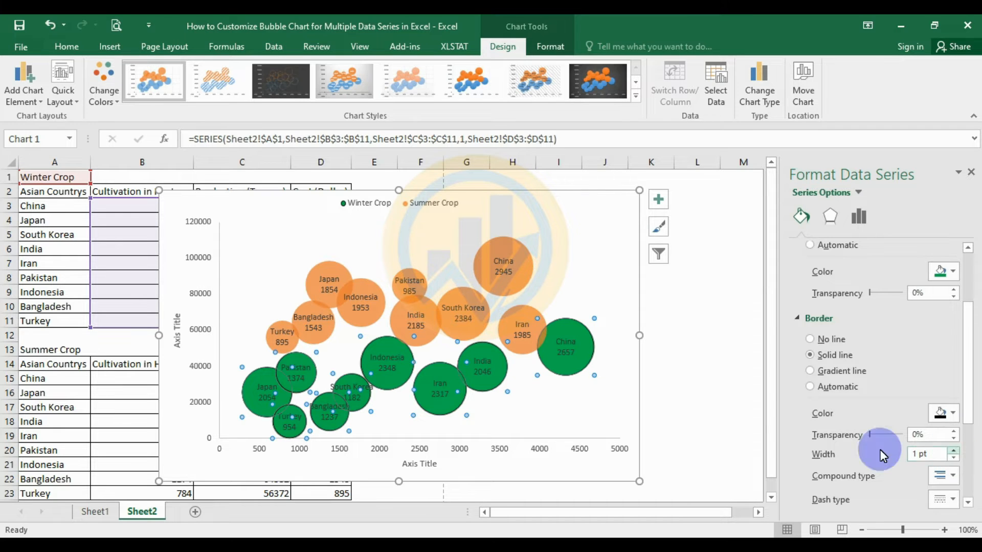
click(697, 378)
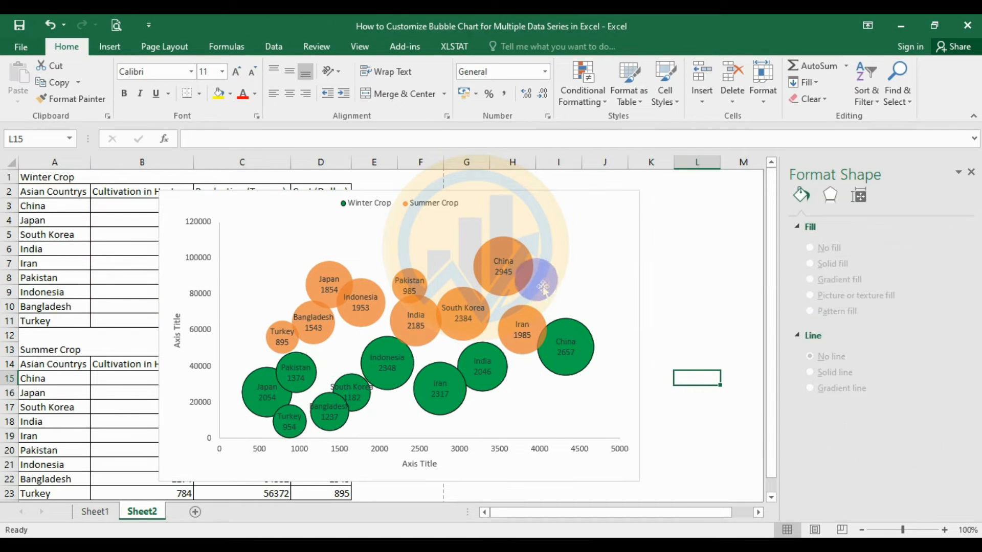
- Fill the Summer Crop bubbles with solid standard orange, after trying red
click(529, 276)
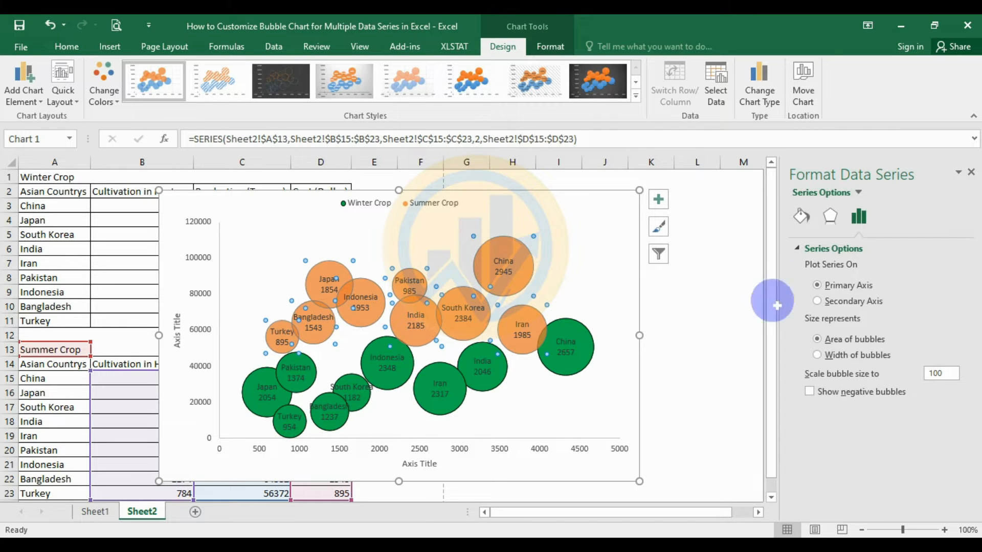
click(802, 217)
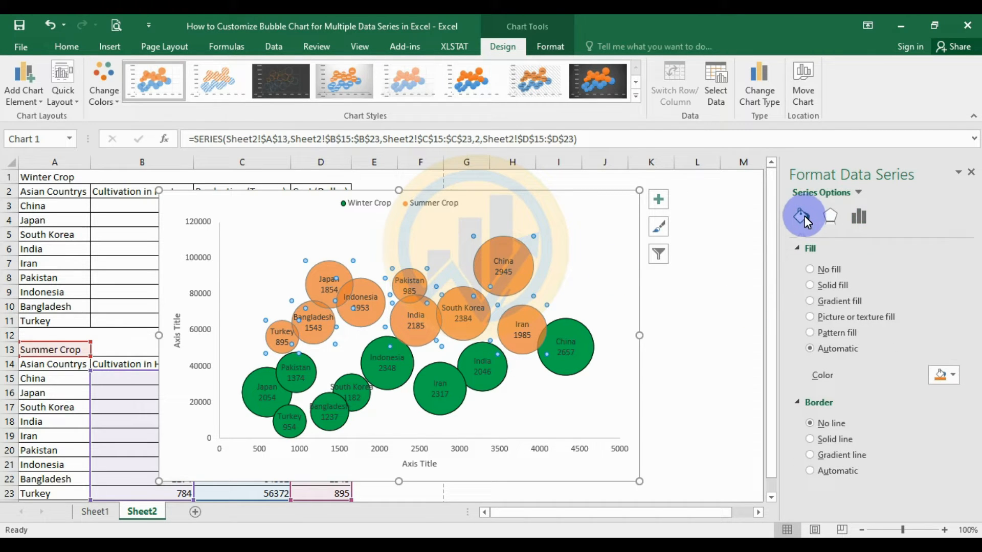
click(954, 378)
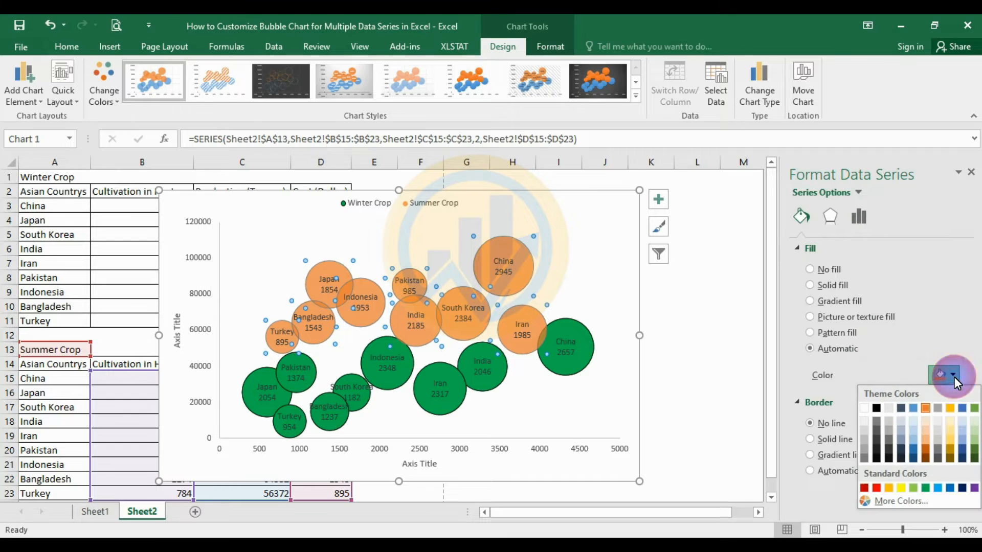
click(877, 488)
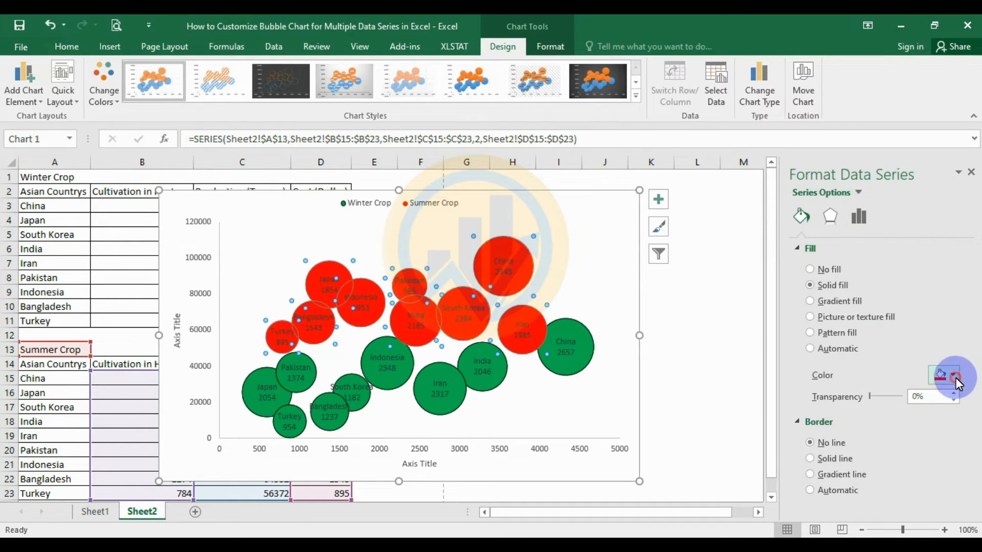
click(953, 377)
click(892, 488)
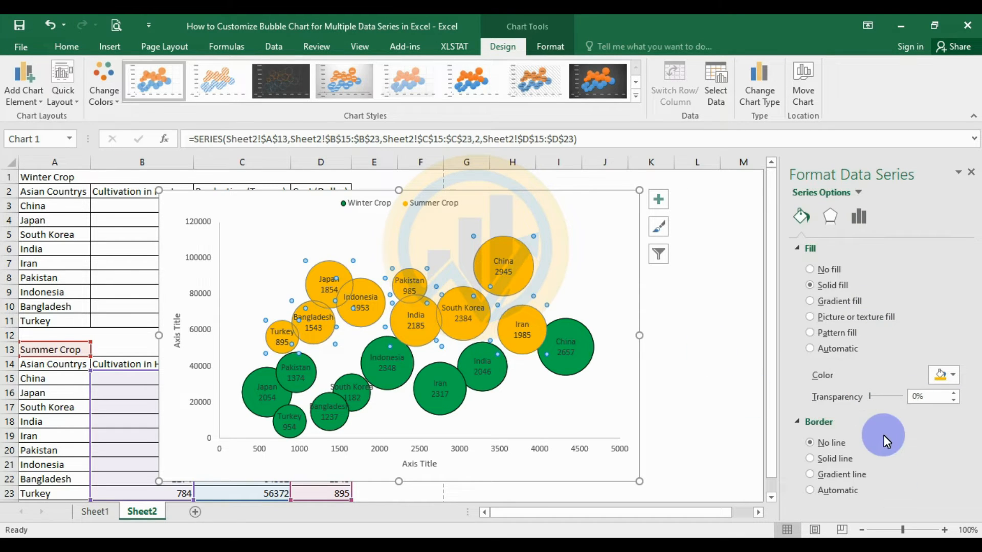
- Give the Summer Crop bubbles a solid black border 1 pt wide
click(811, 490)
scroll(920, 430, down, 3)
click(954, 416)
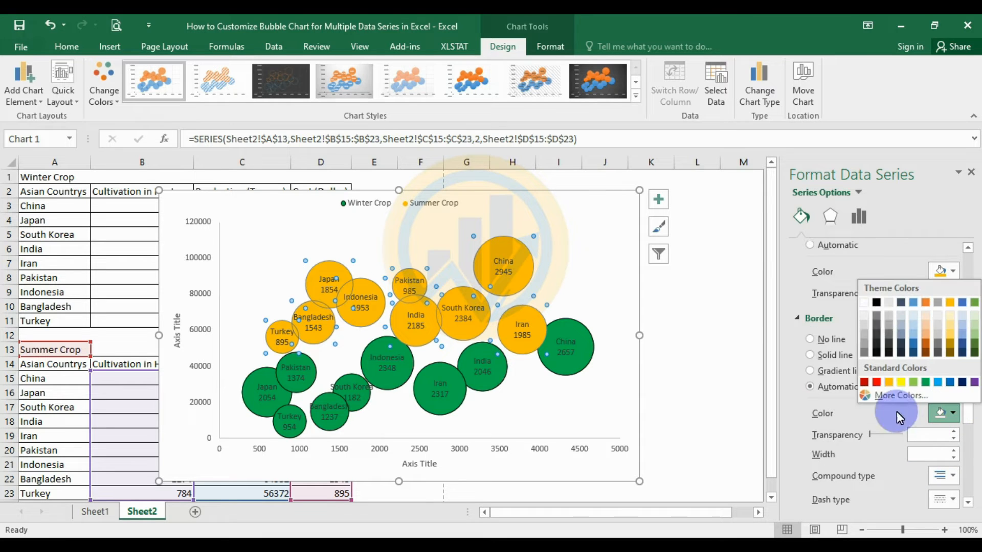
click(879, 306)
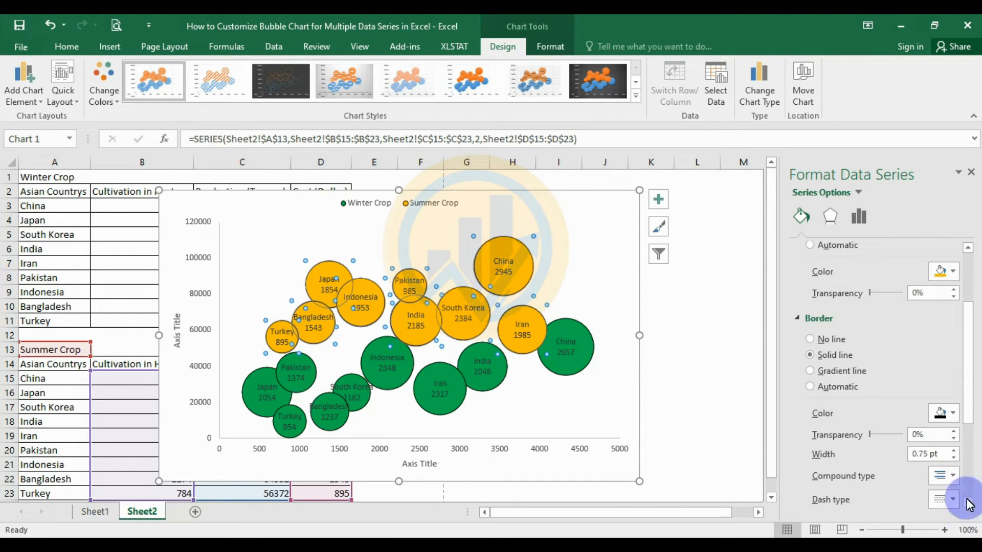
click(954, 451)
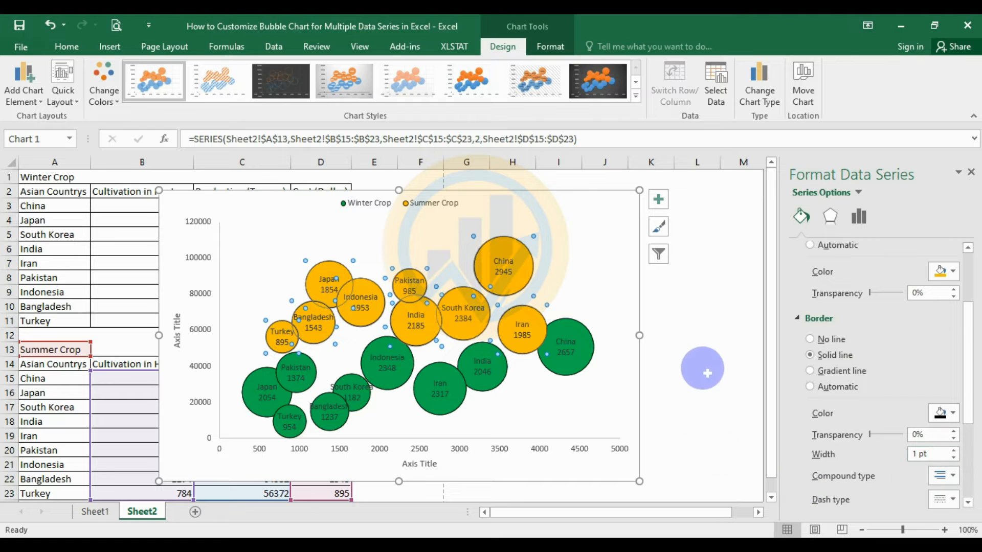
click(732, 348)
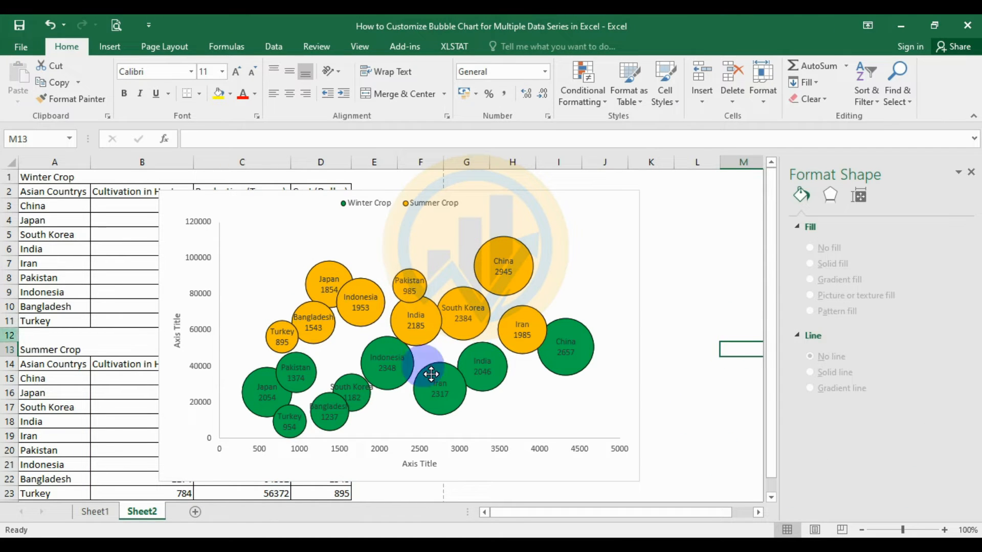
- Outline the chart's plot area with a solid black border 1.5 pt wide
click(557, 253)
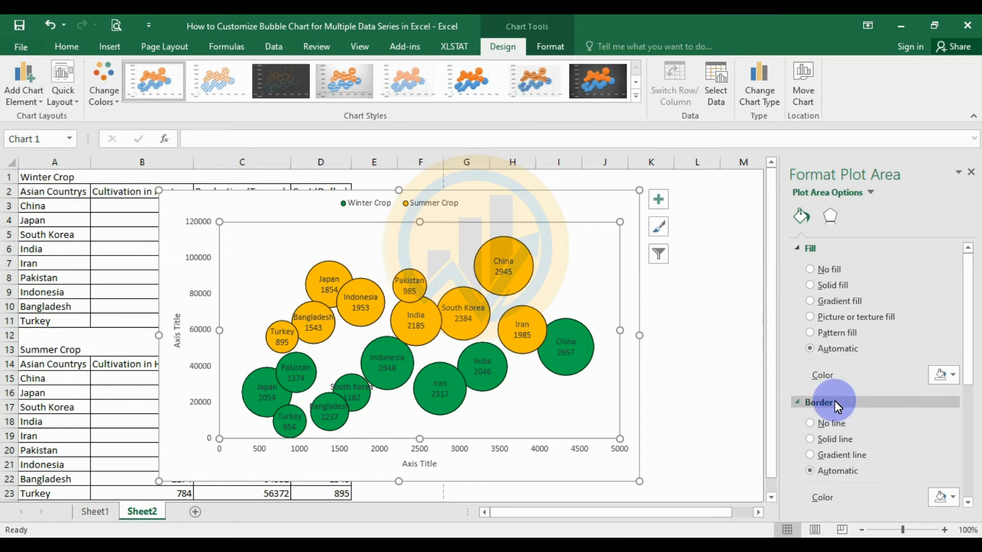
click(945, 498)
click(877, 386)
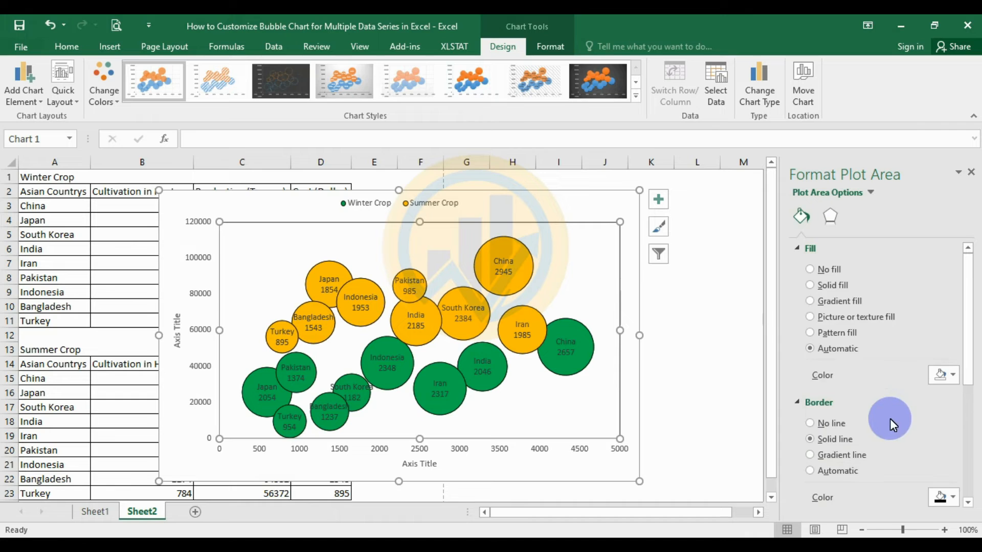
scroll(892, 429, down, 3)
click(953, 397)
click(953, 397)
click(953, 397)
click(698, 294)
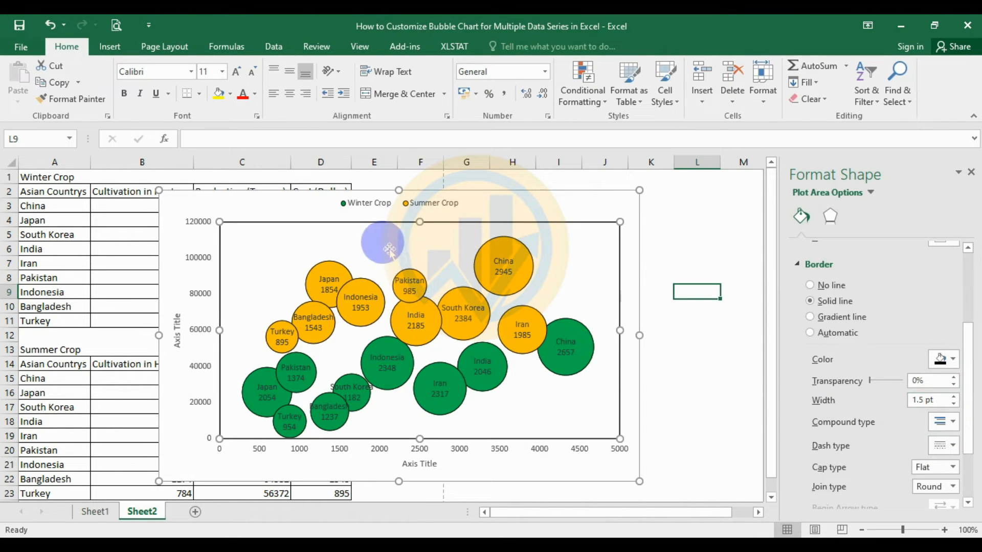
- Move the legend inside the plot area, just below its upper border
click(418, 203)
drag(418, 203, 431, 236)
click(741, 307)
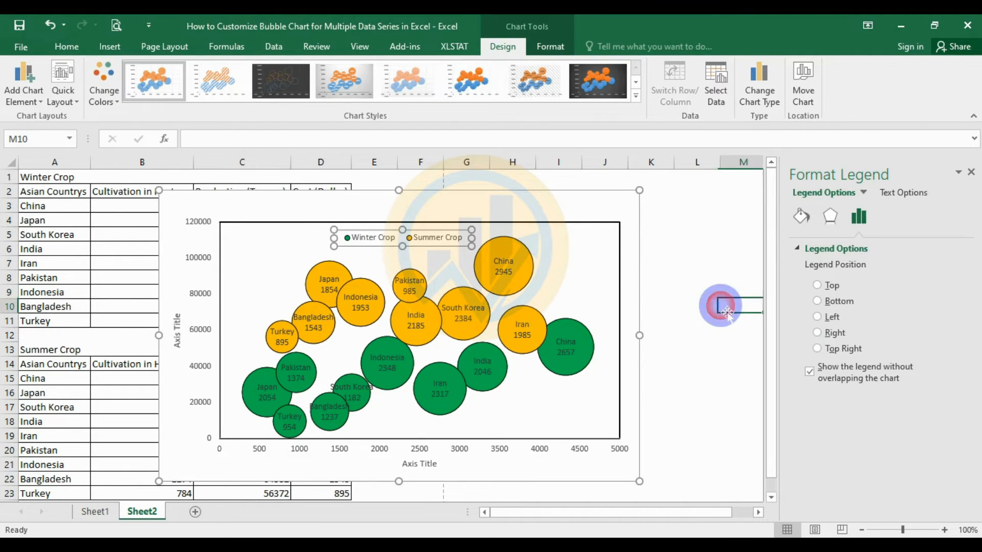
- Set all text in the chart to Times New Roman, size 12
click(184, 209)
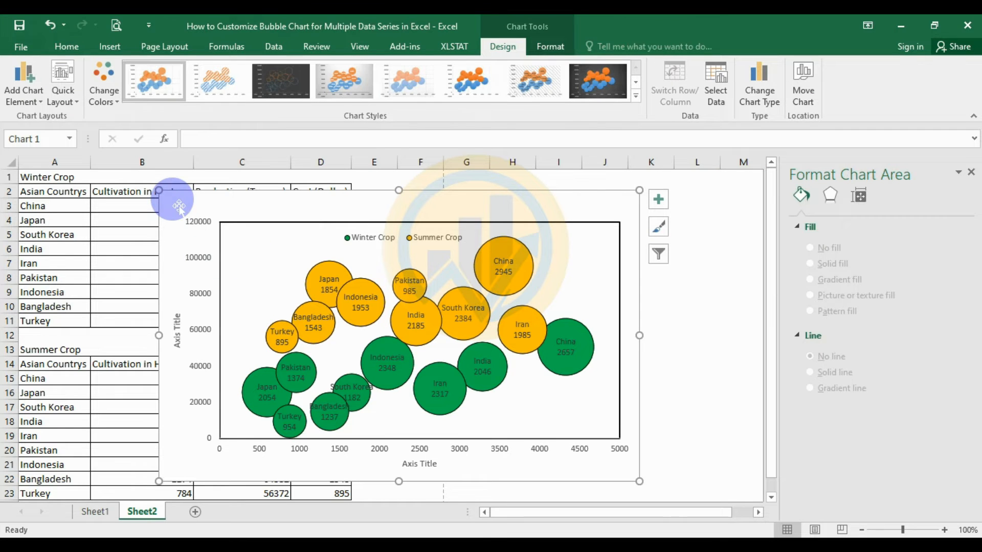
click(64, 50)
click(194, 72)
text(Times New Roma)
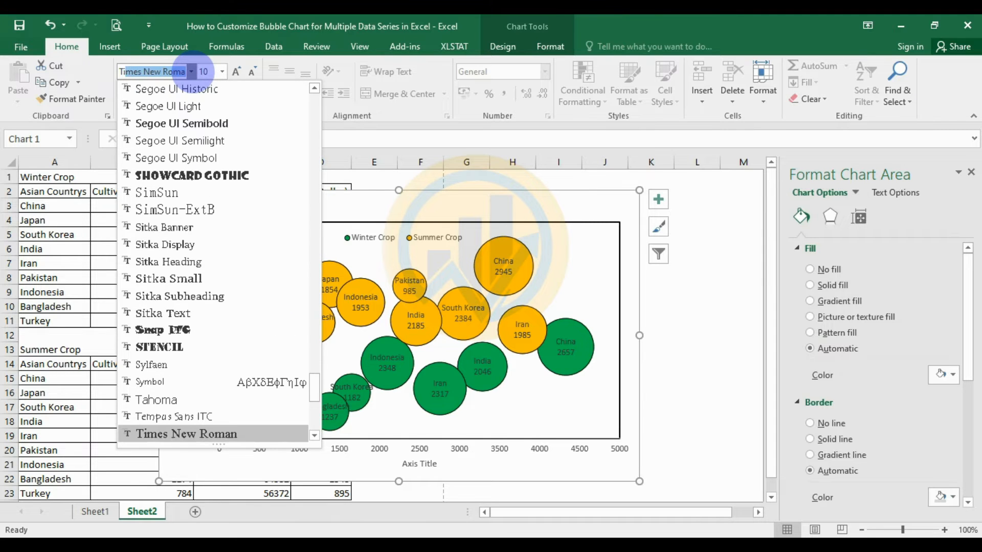
key(Return)
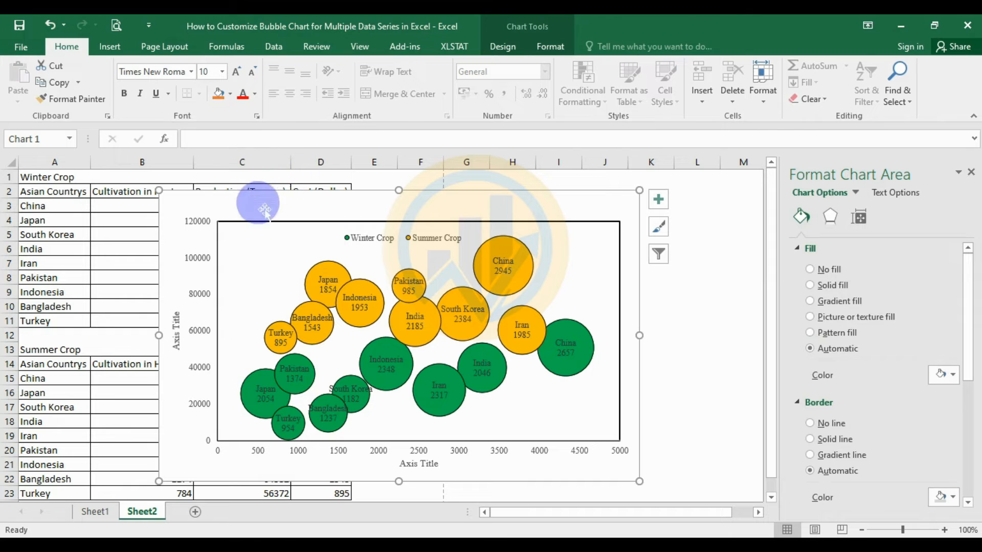
click(223, 75)
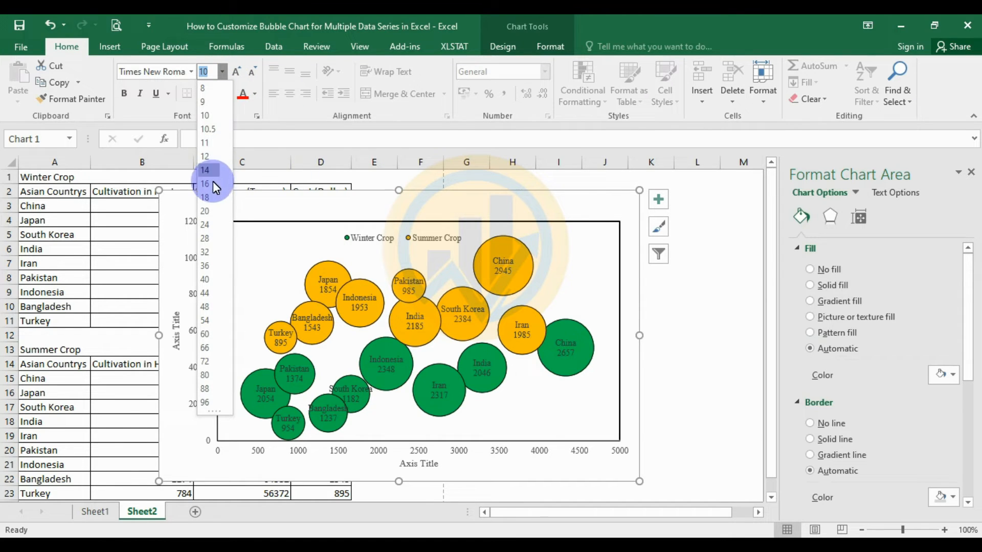
click(213, 158)
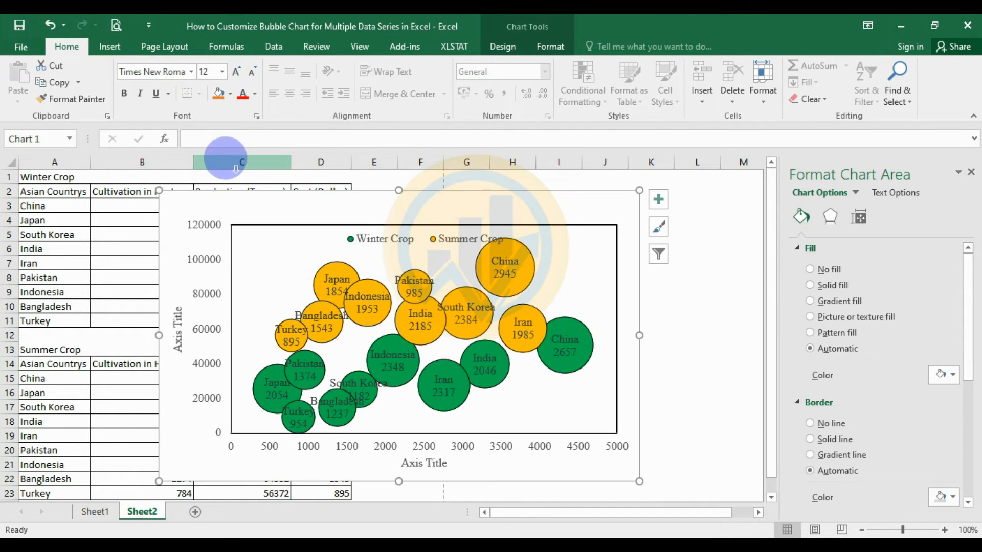
click(678, 349)
- Reduce the font size of the Summer Crop data labels to 10
click(509, 266)
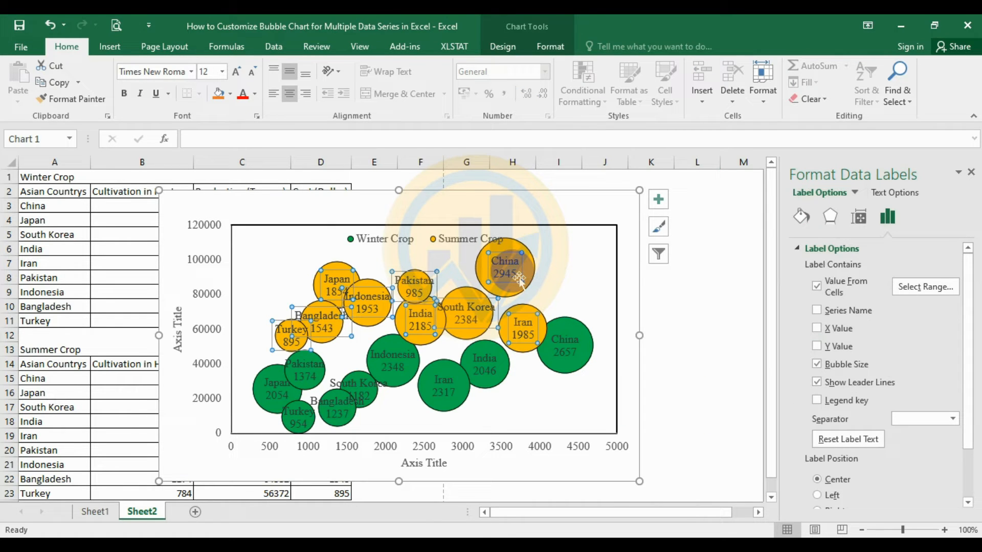
click(247, 72)
click(247, 72)
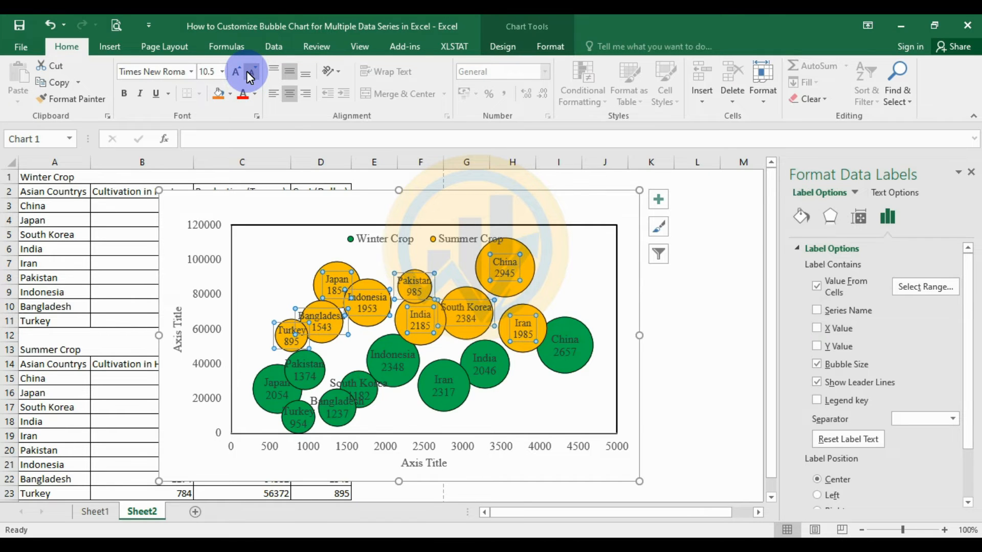
click(249, 73)
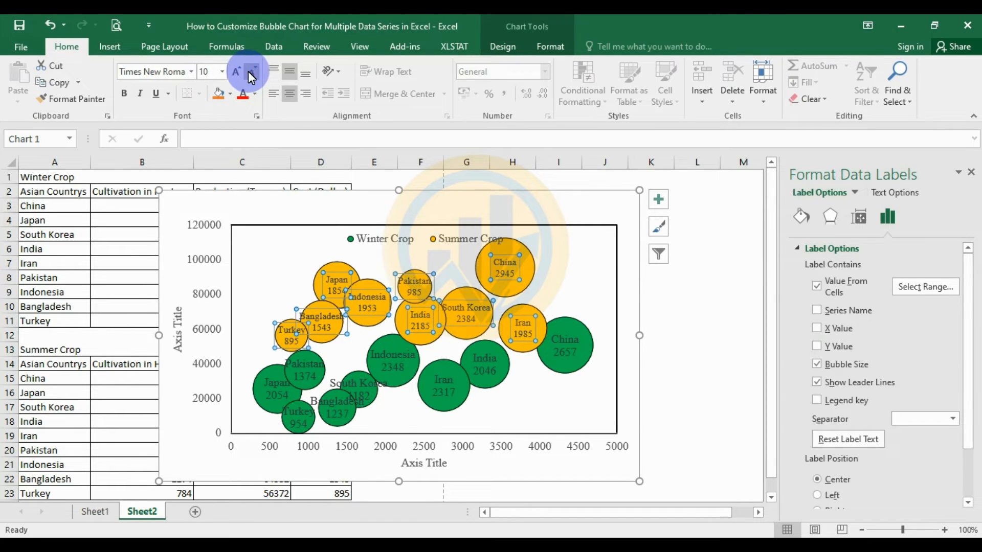
- Set the font size of the Winter Crop data labels to 10
click(584, 363)
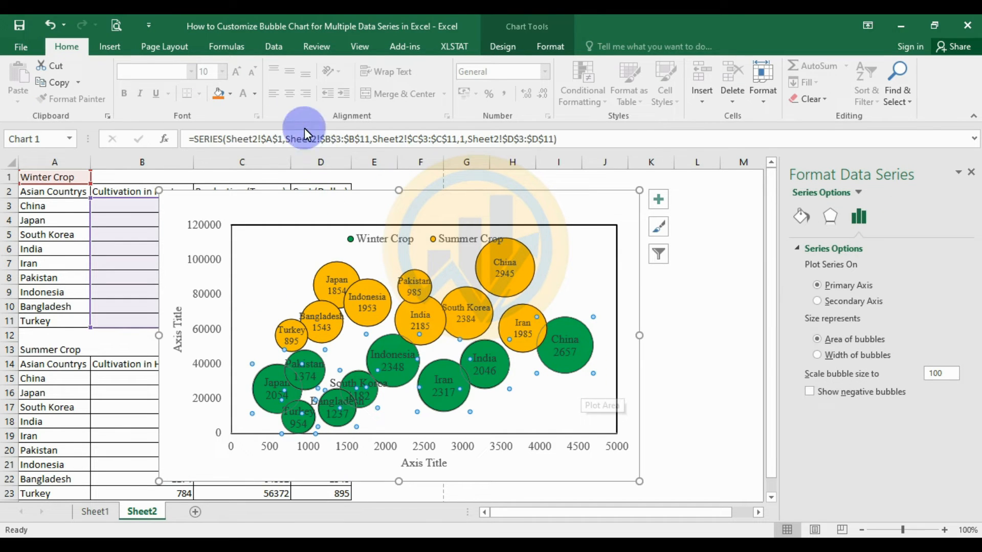
click(565, 341)
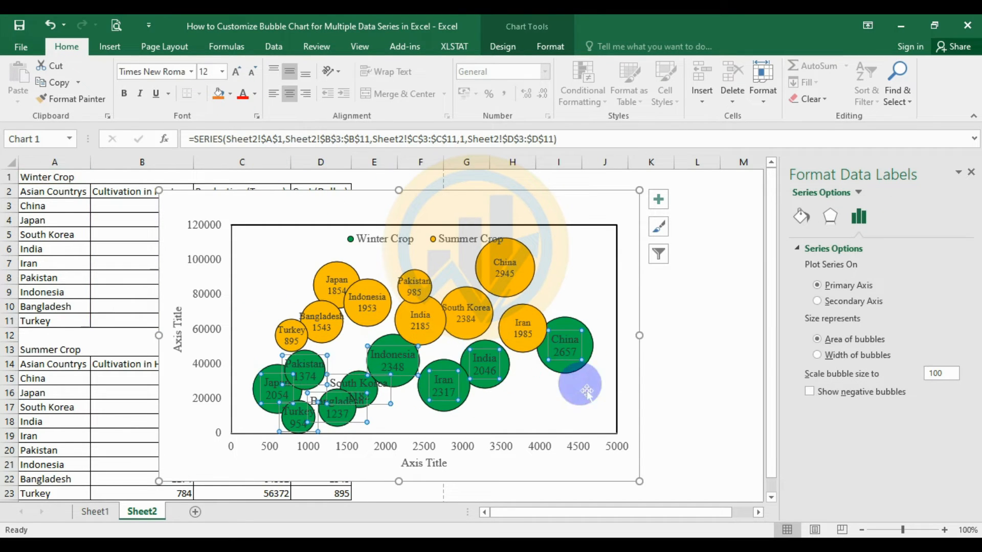
click(223, 72)
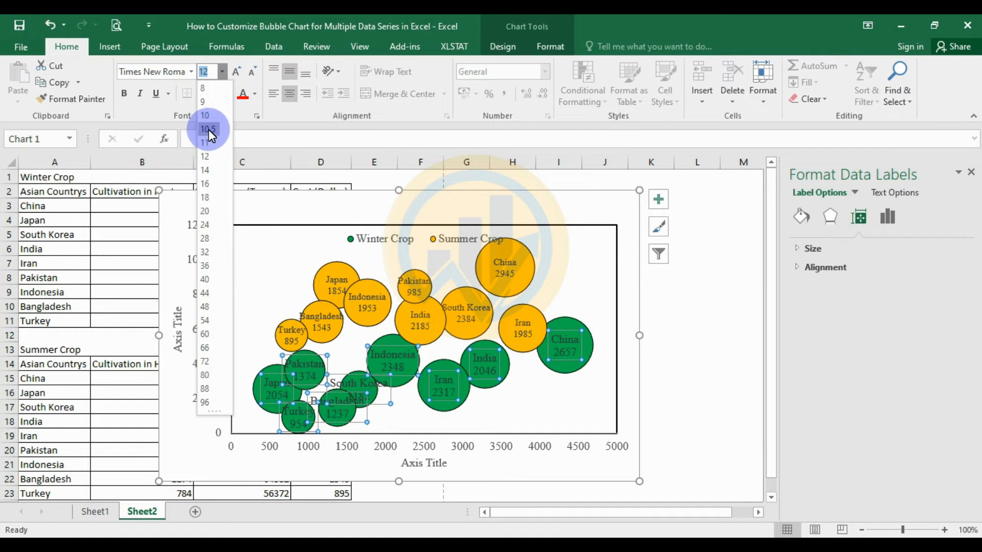
click(207, 116)
click(680, 323)
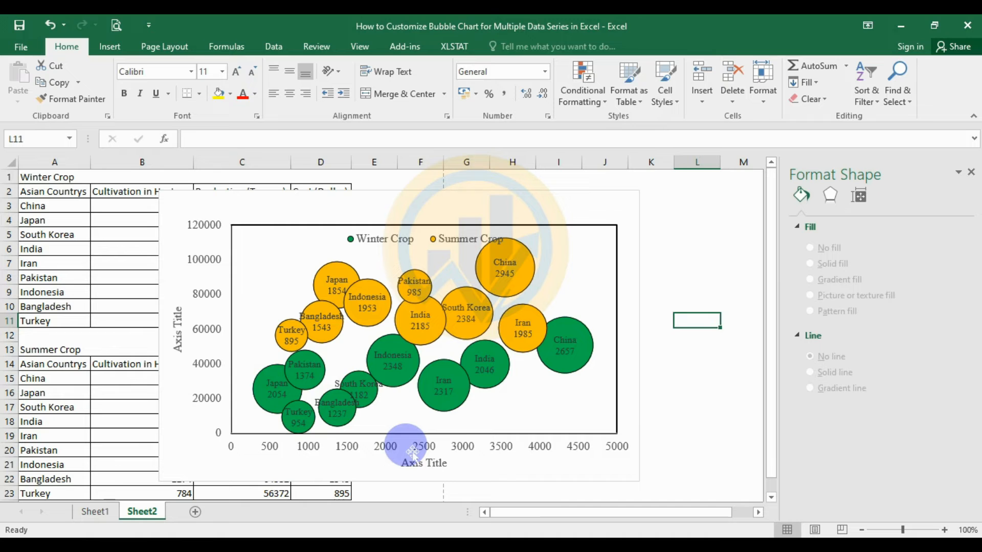
- Change the font colour of all text in the chart to black
click(260, 208)
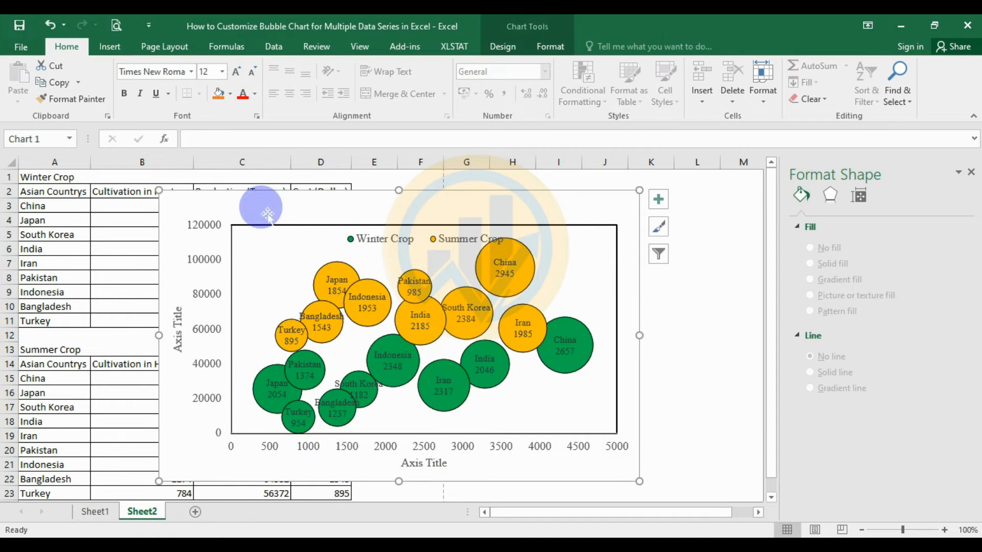
click(255, 94)
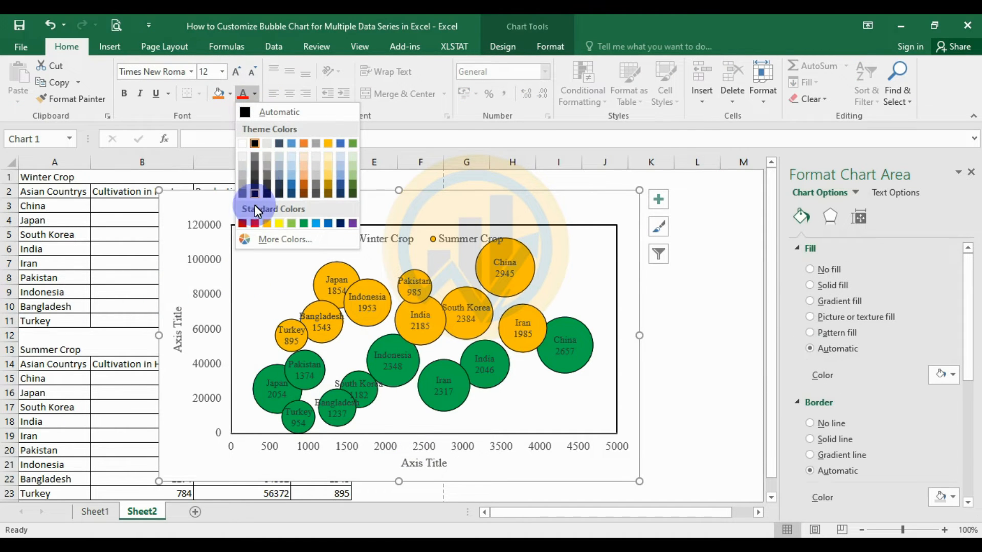
click(255, 143)
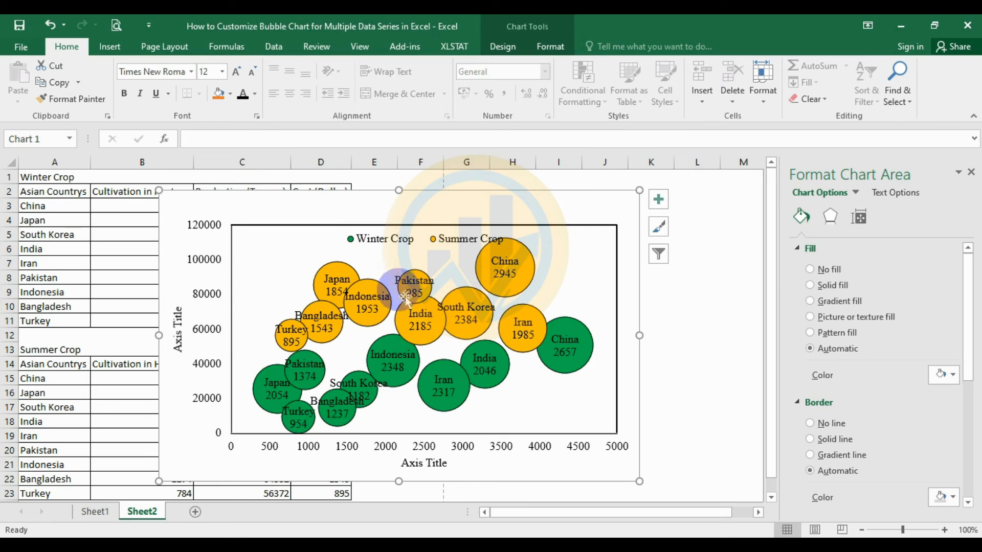
click(741, 306)
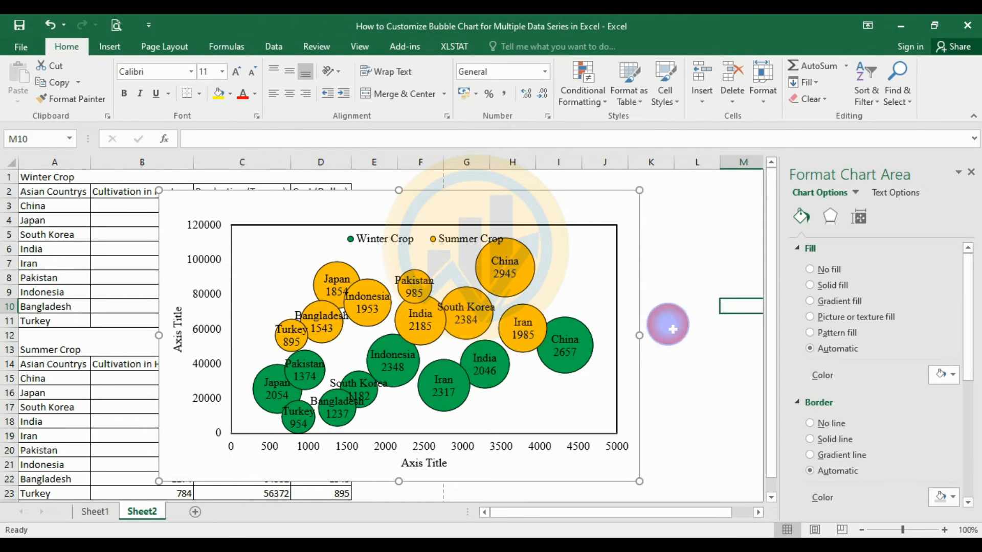
- Set the Summer Crop data labels to font size 10 again
click(508, 276)
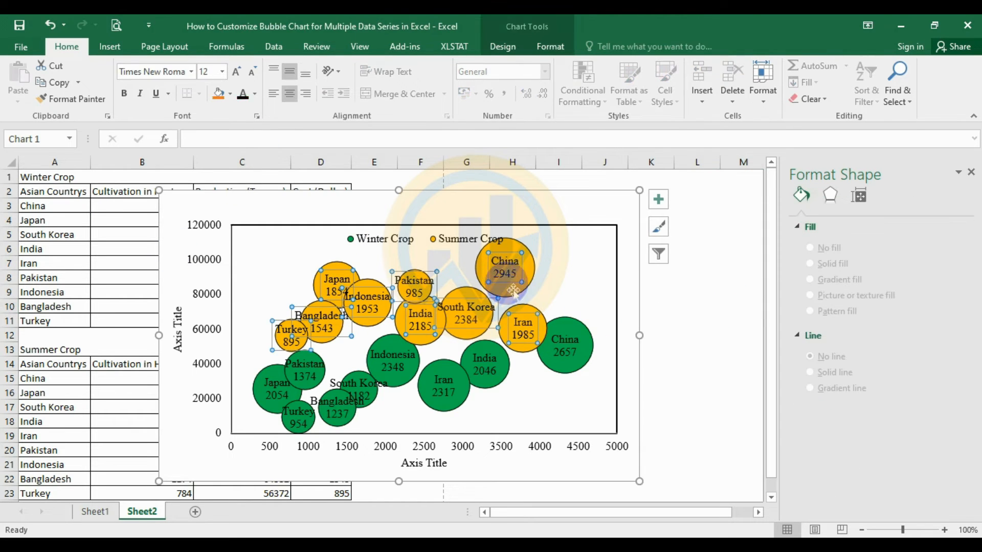
click(221, 72)
click(205, 116)
- Set the Winter Crop data labels to font size 10 again
click(572, 364)
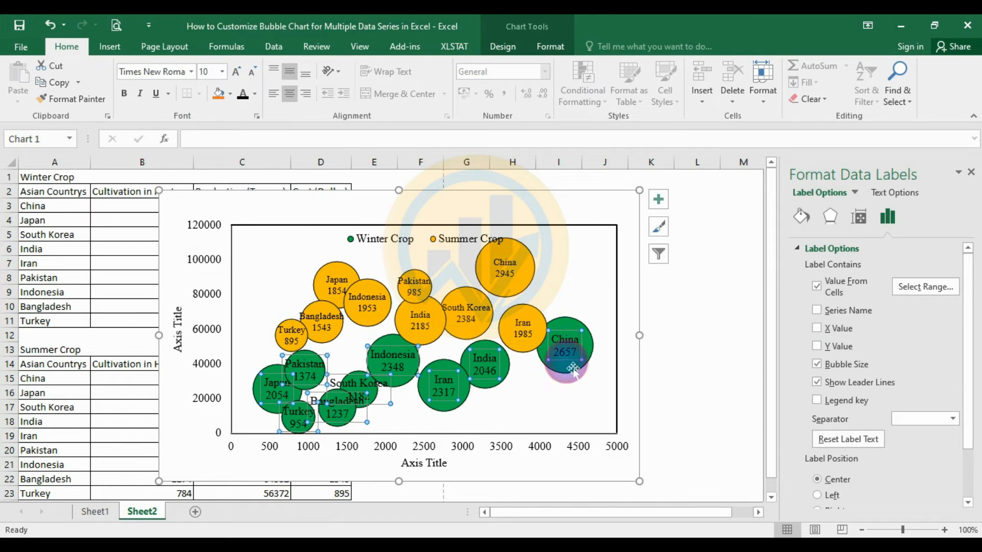
click(225, 72)
click(210, 111)
click(602, 335)
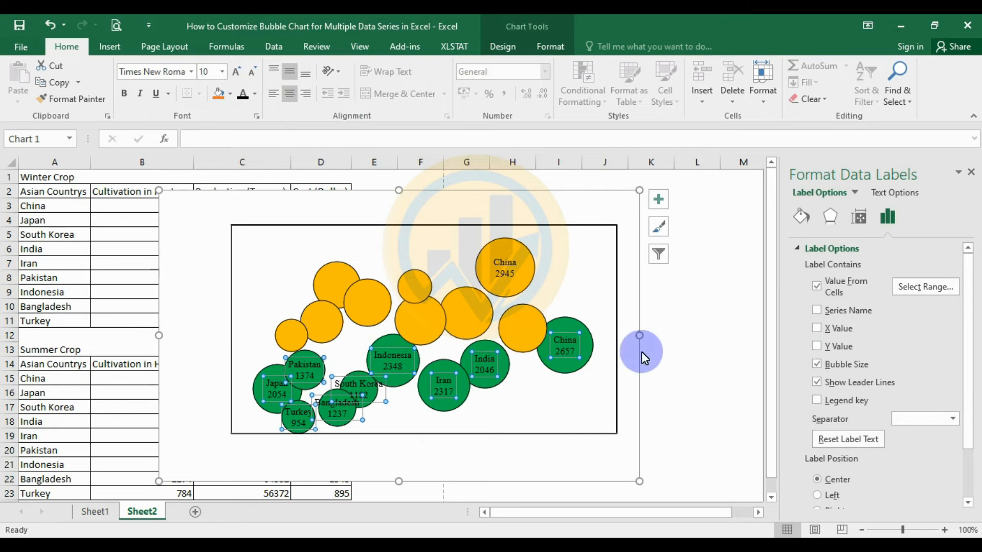
click(693, 351)
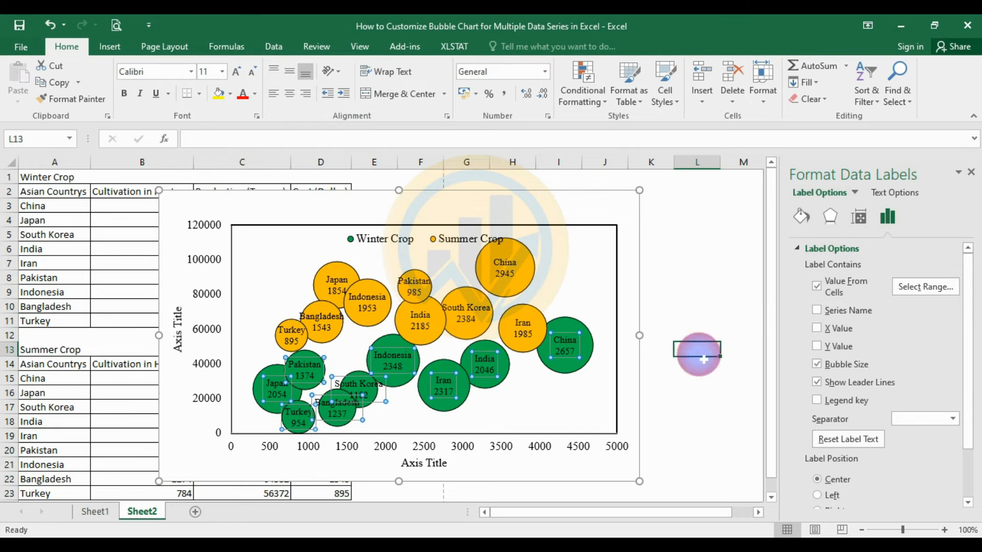
- Shift the legend leftward within the plot area so it clears the Summer Crop China bubble
click(475, 246)
drag(462, 232, 432, 237)
click(711, 291)
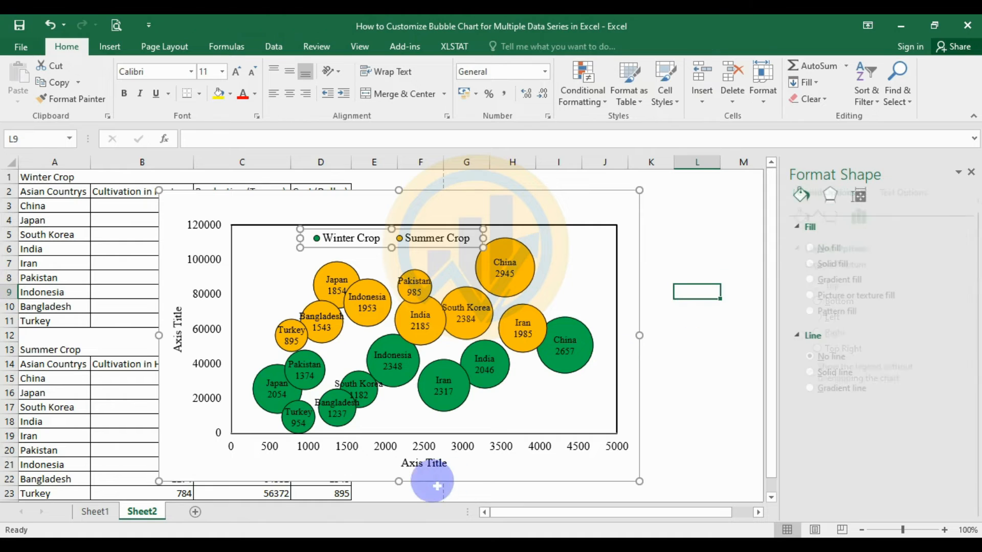
- Close the formatting pane and move the chart beside the data tables so it no longer covers them
click(420, 463)
drag(433, 219, 537, 219)
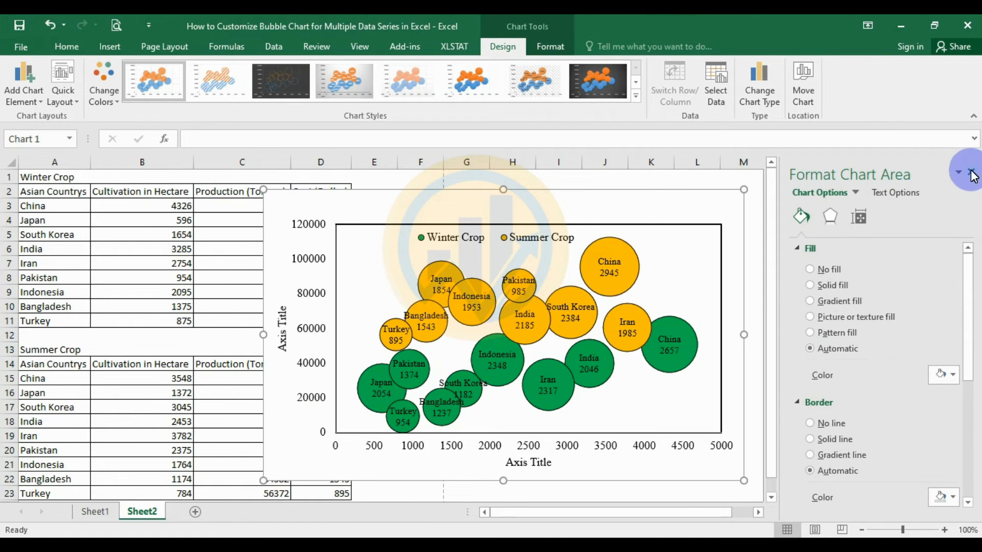
click(972, 176)
drag(556, 207, 649, 206)
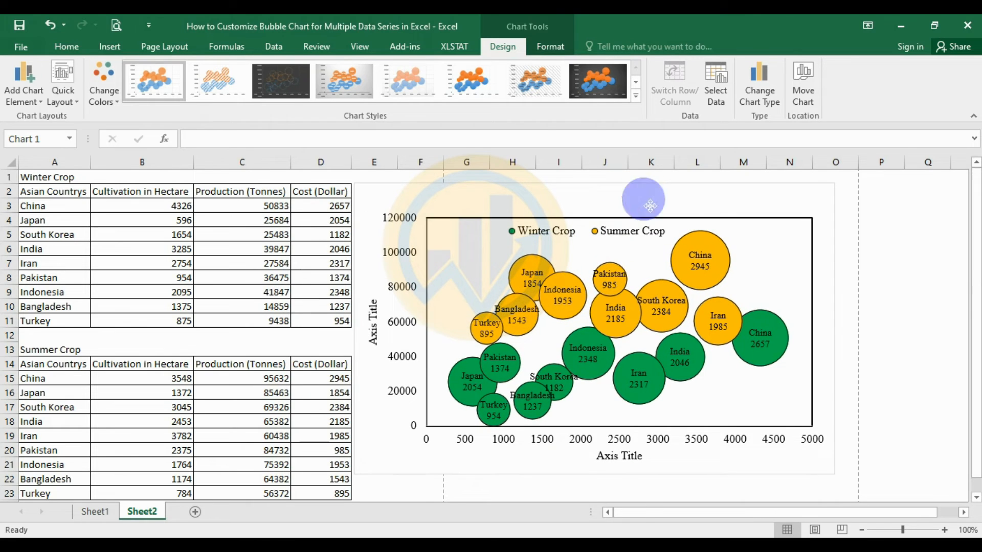
- Change the horizontal axis title to "Cultivation in Hectare"
click(620, 457)
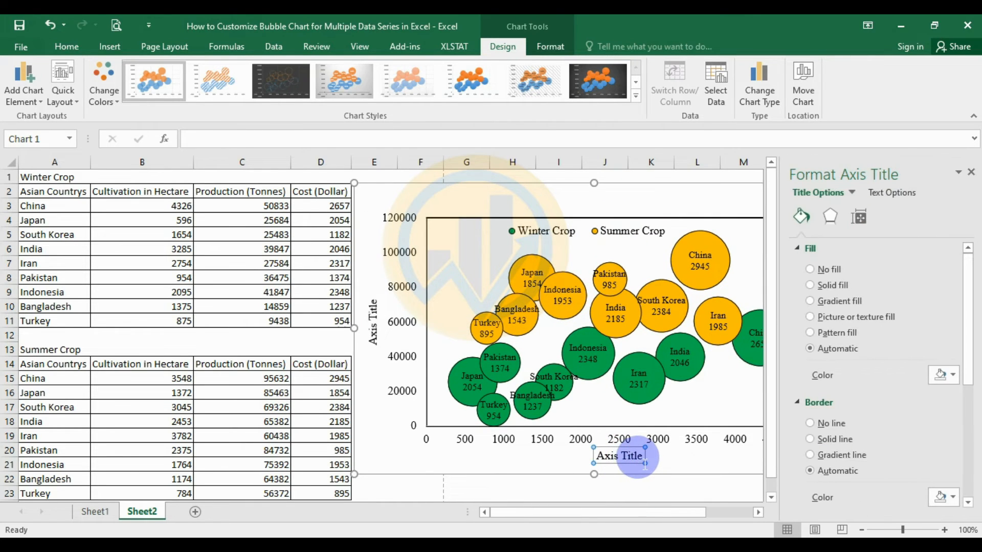
drag(645, 456, 594, 455)
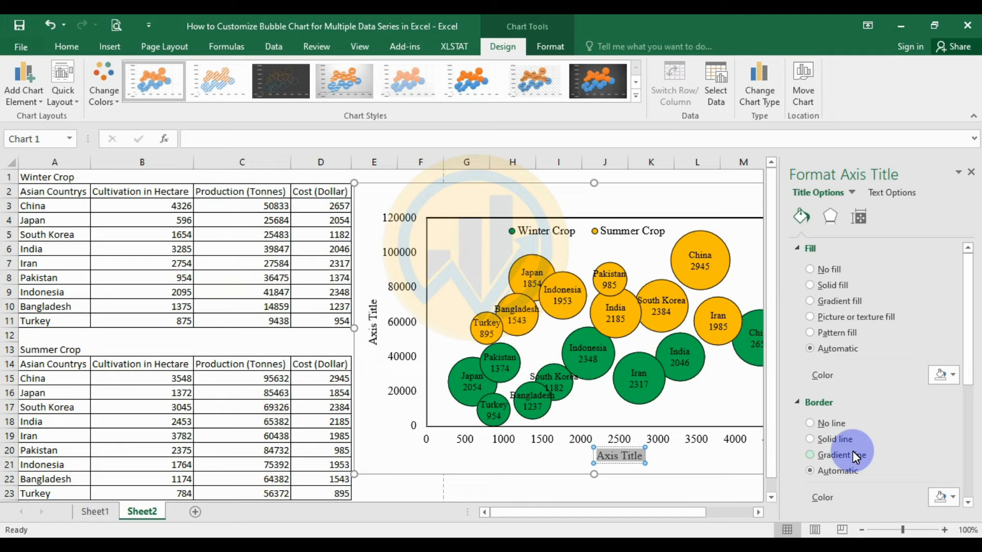
text(C)
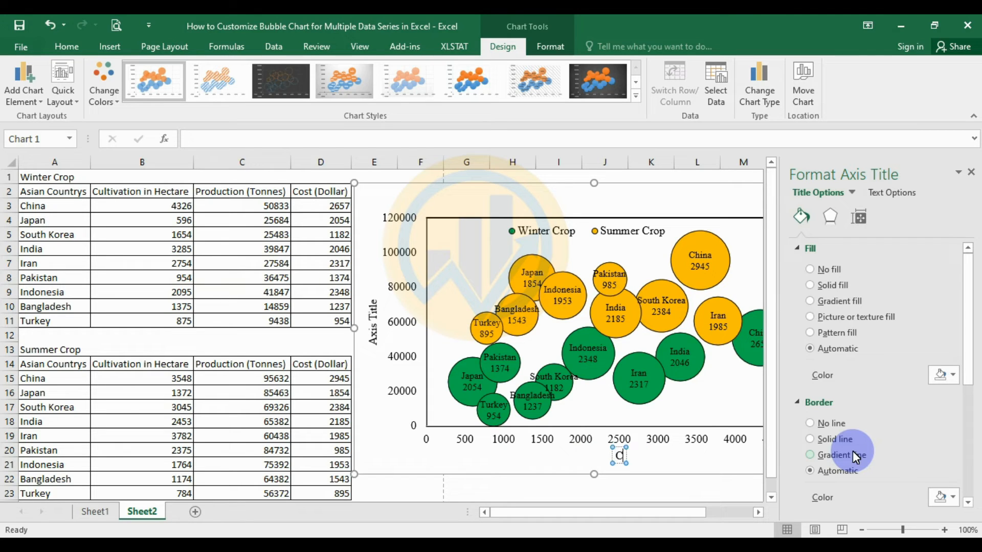
text(ultivati)
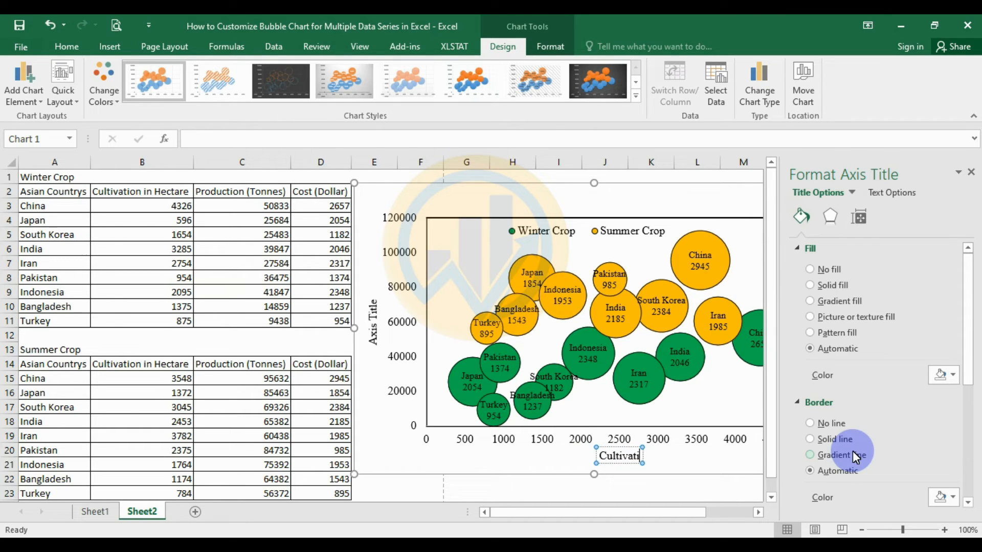
text(on in hectare)
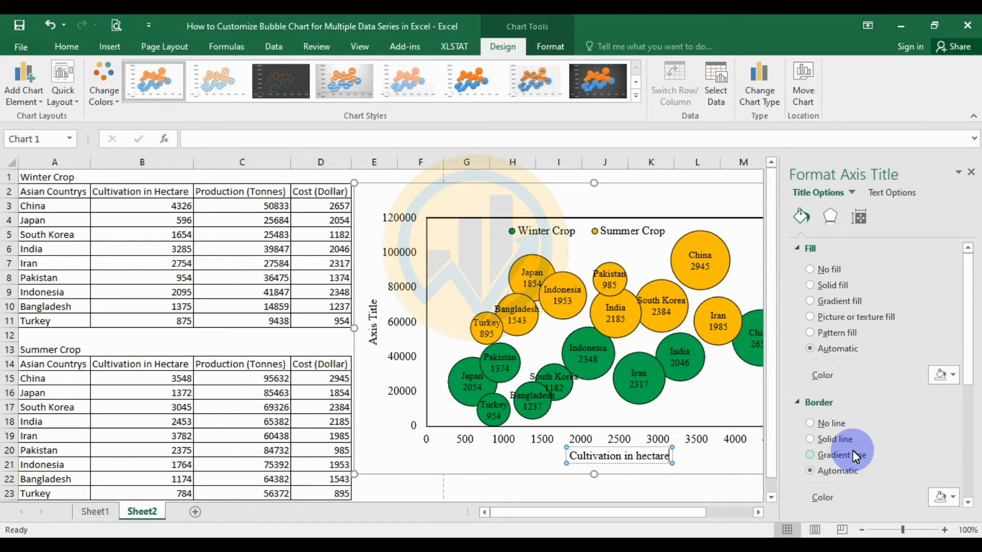
key(BackSpace)
text(H)
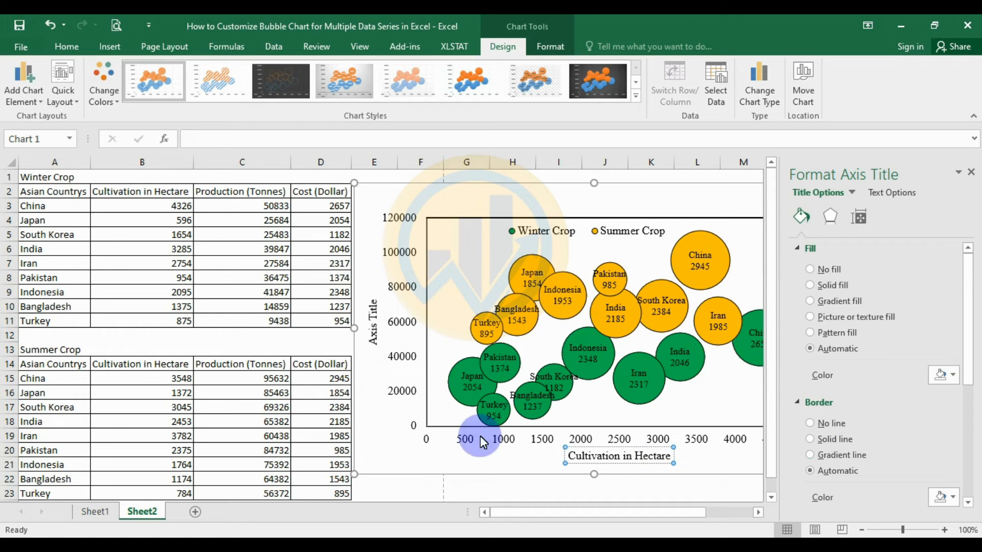
- Change the vertical axis title to "Production (Tonnes)"
click(373, 322)
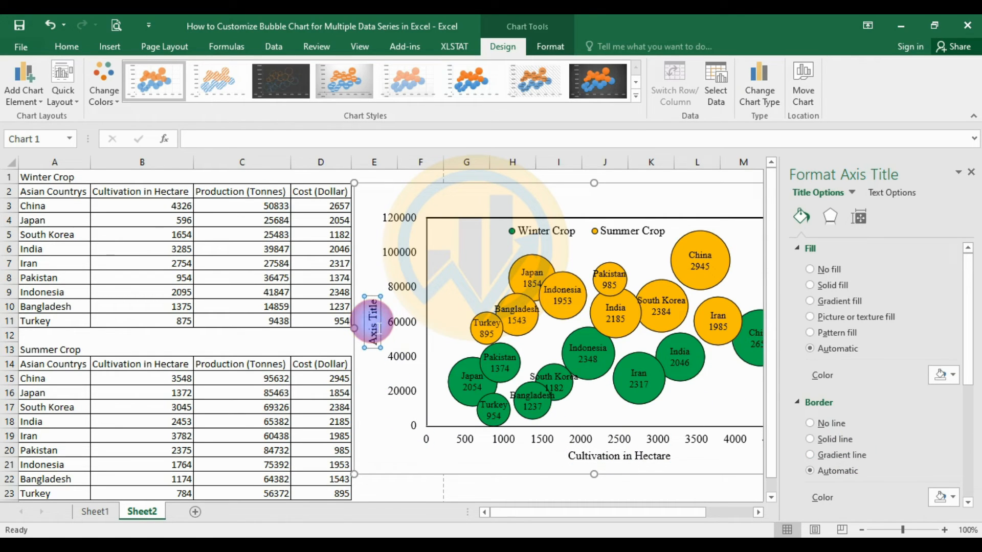
drag(379, 300, 377, 353)
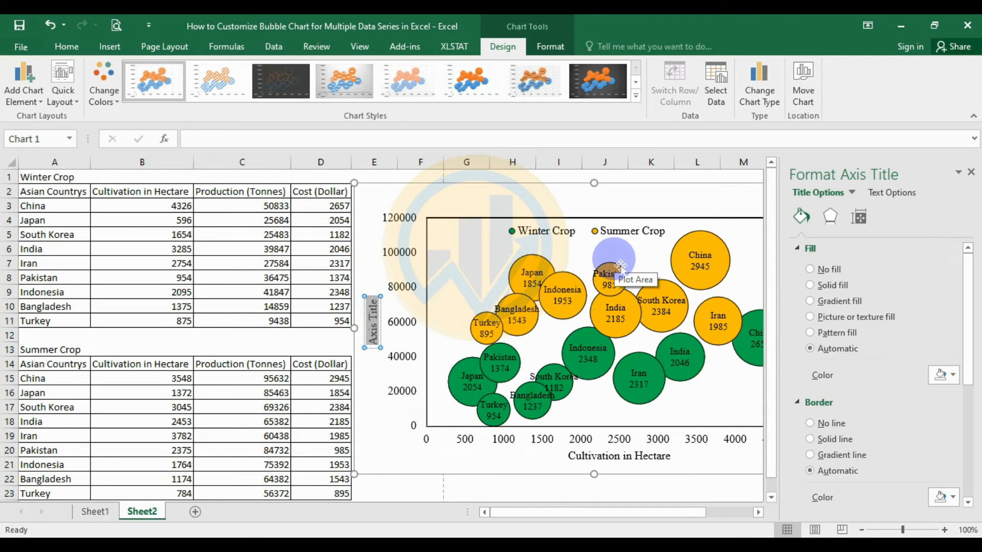
text(Pro)
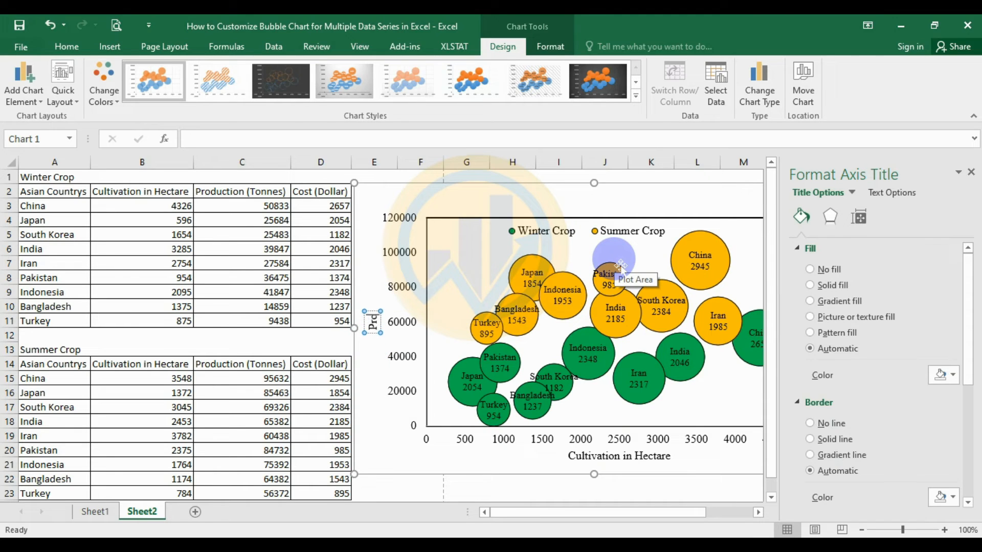
text(duc)
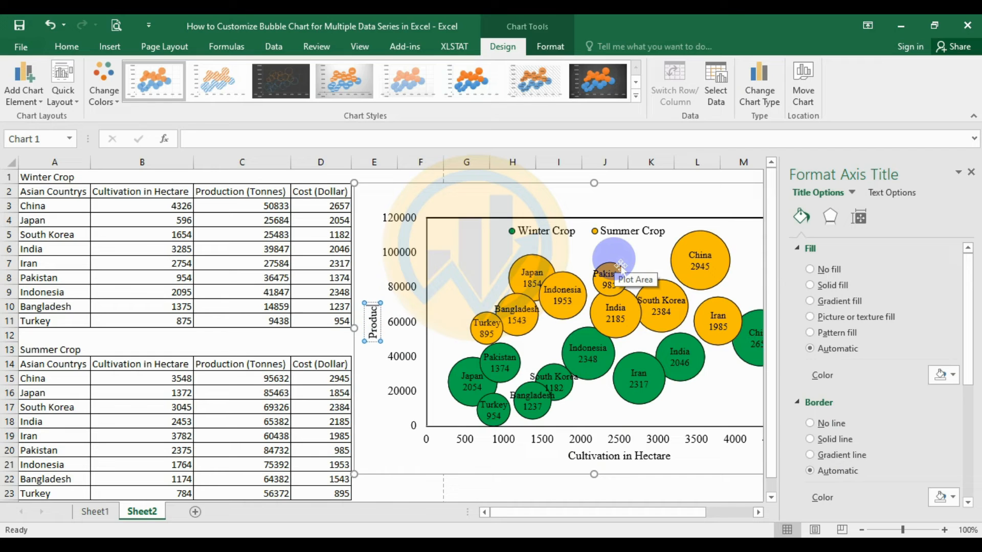
text(tion ()
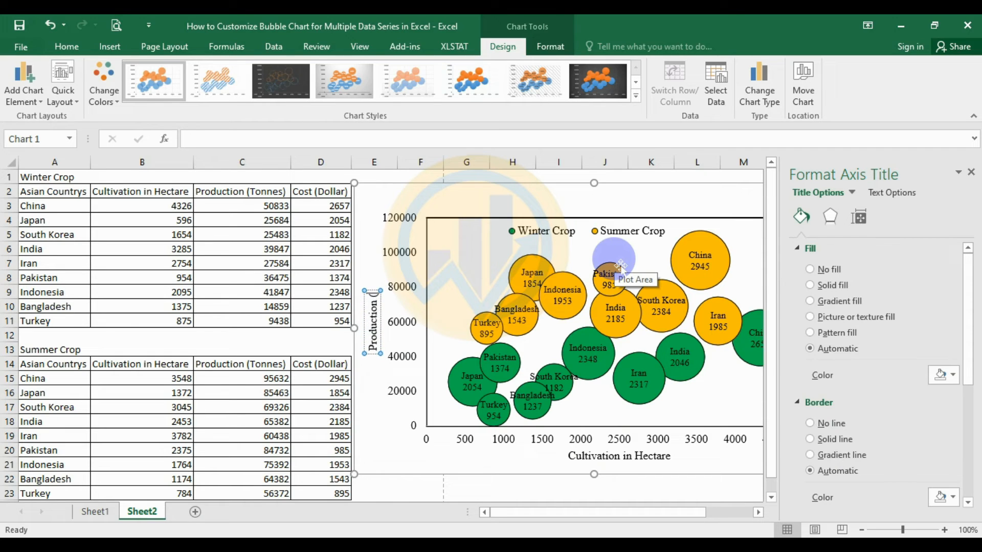
text(Tonnes)
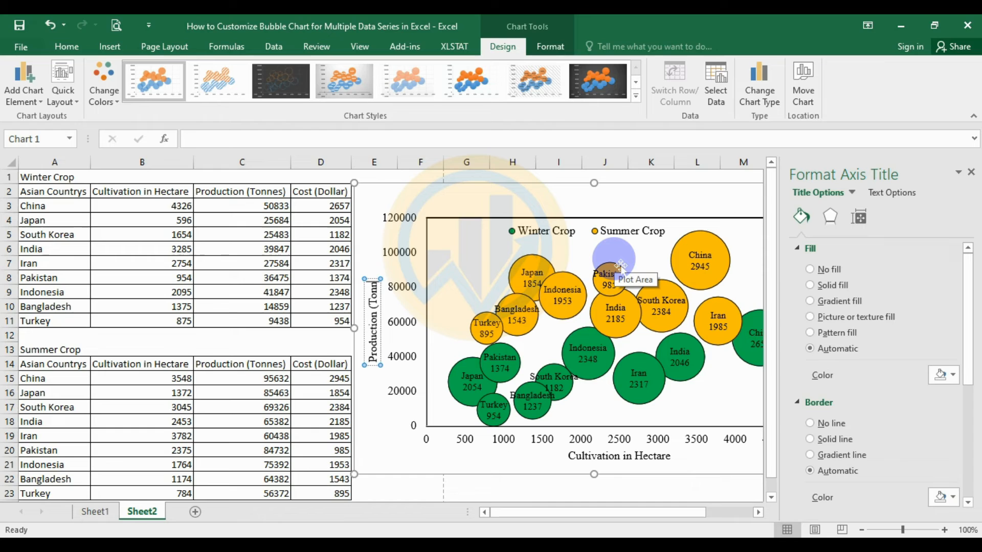
text())
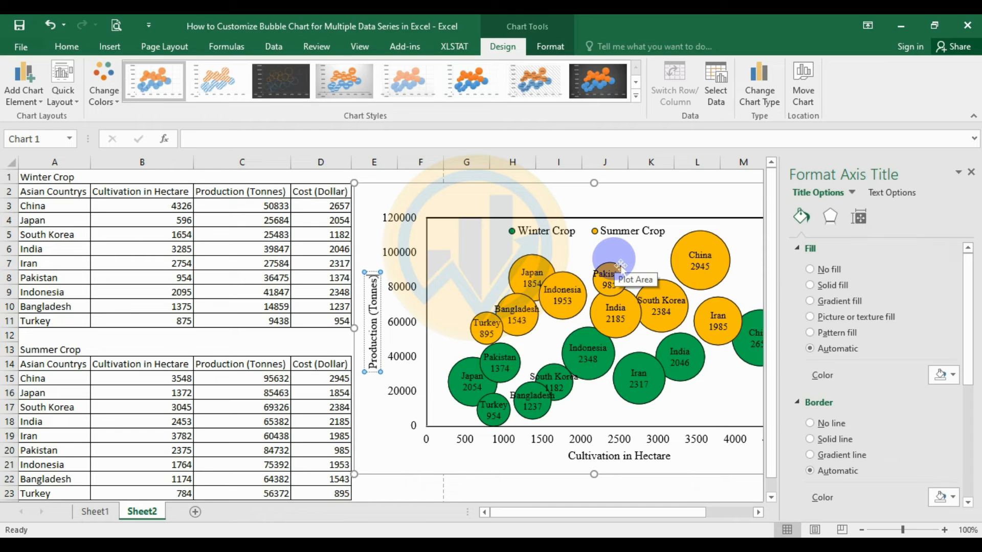
click(381, 455)
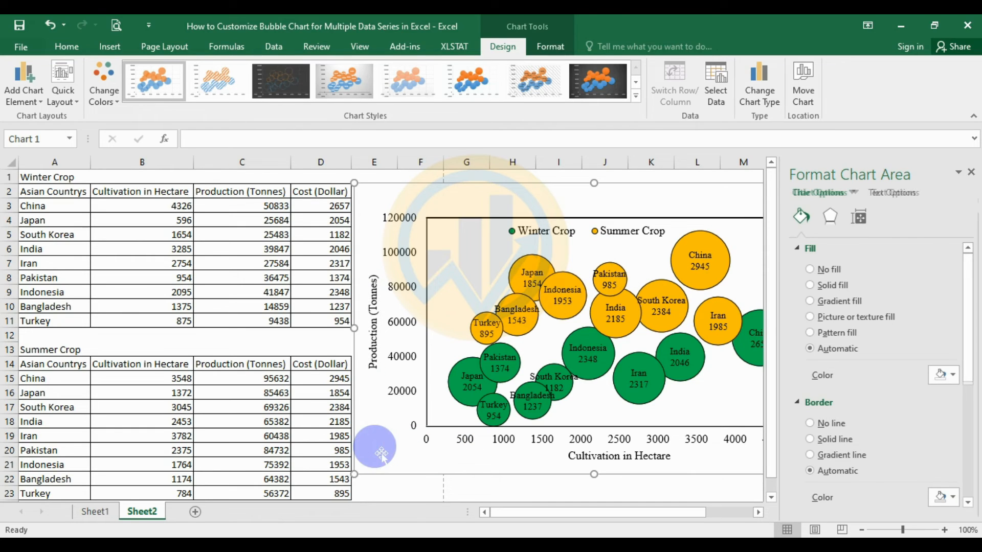
- Close the Format Chart Area pane and select the whole chart
click(971, 174)
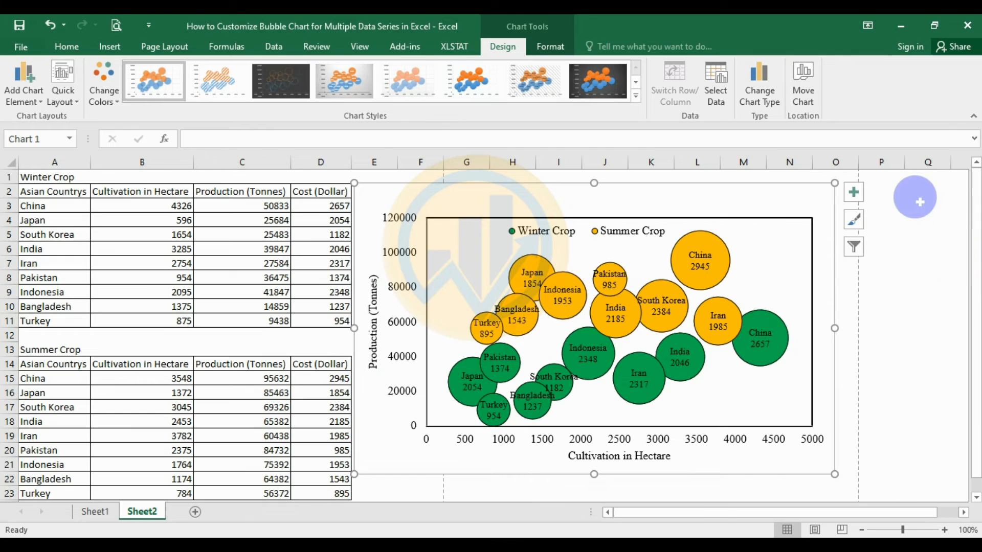
click(924, 333)
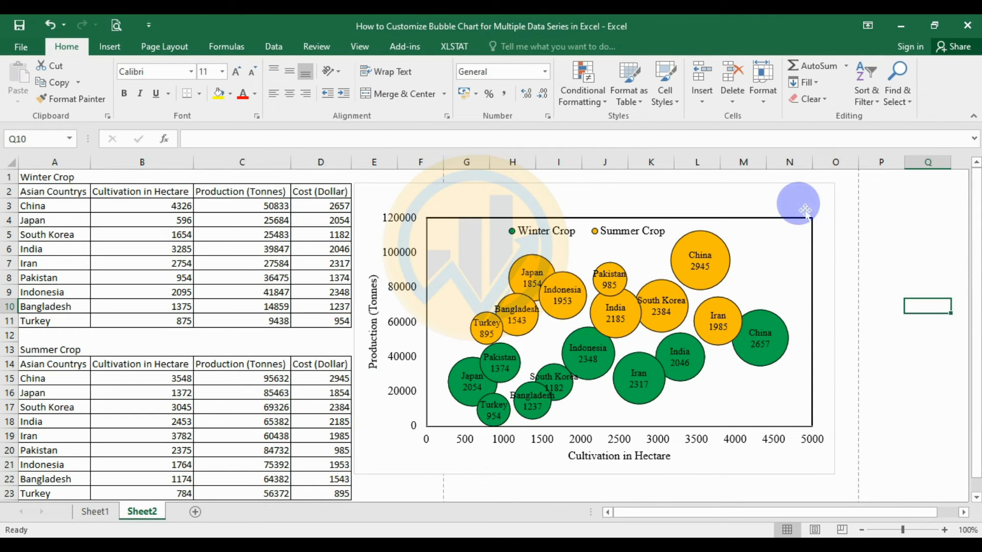
click(822, 195)
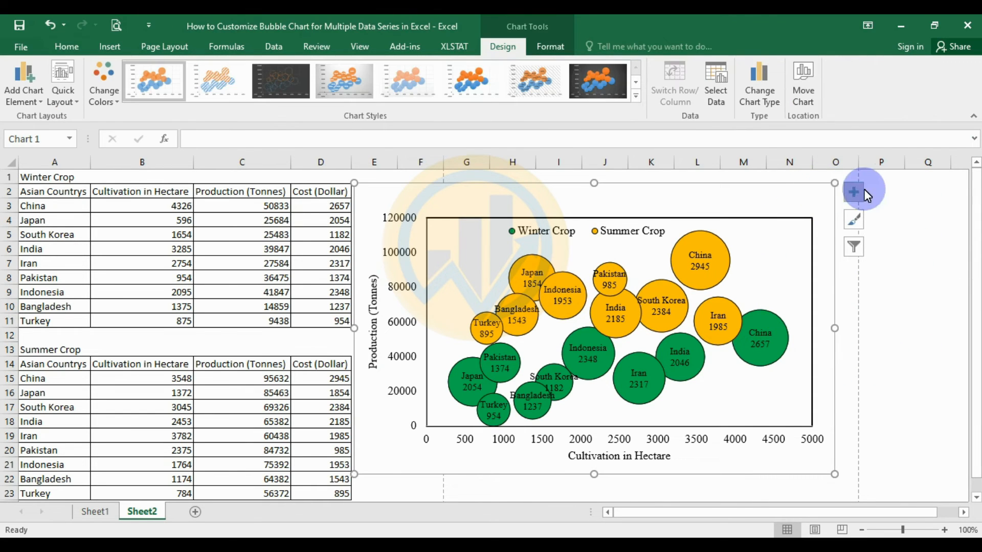
- Remove the outer border line of the chart area, close the formatting pane and deselect the chart
right_click(822, 190)
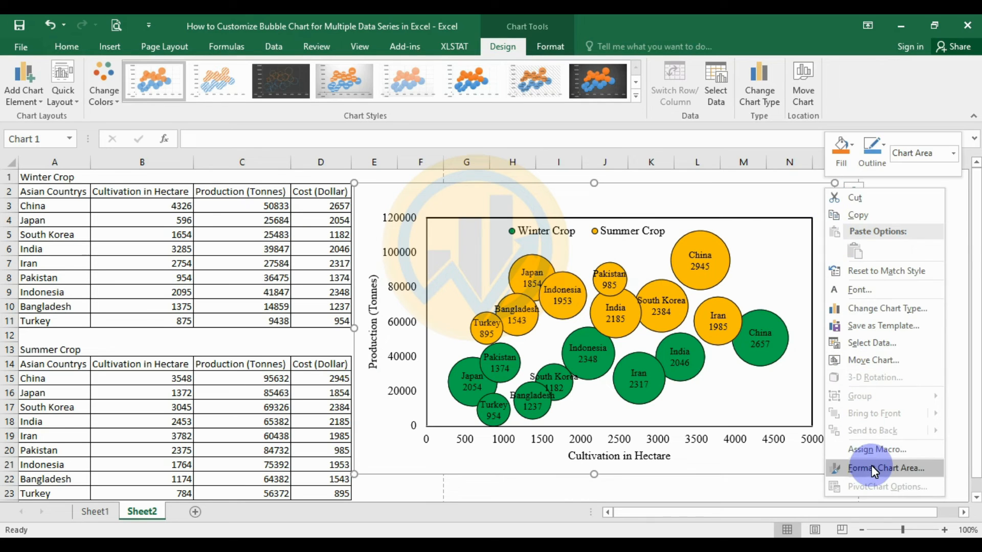
click(871, 466)
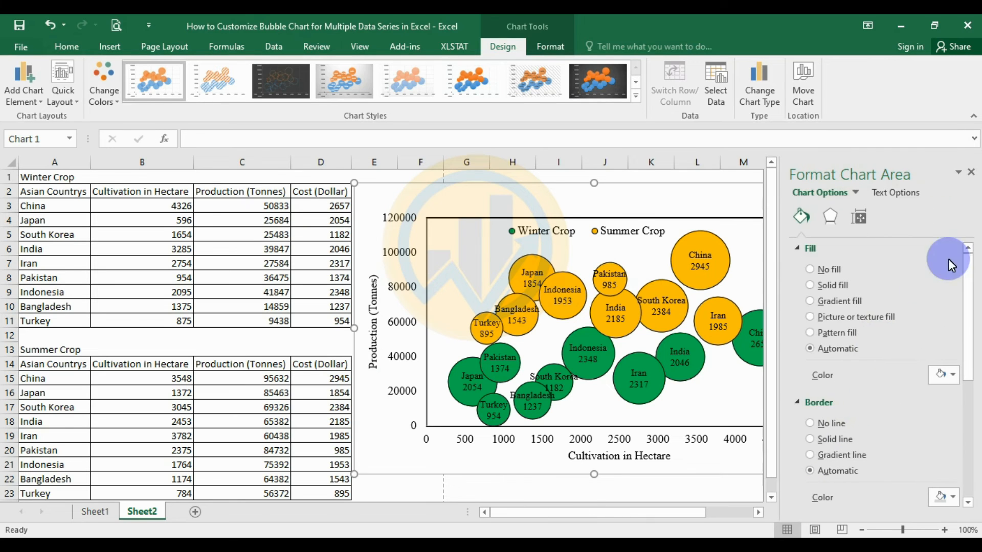
click(834, 425)
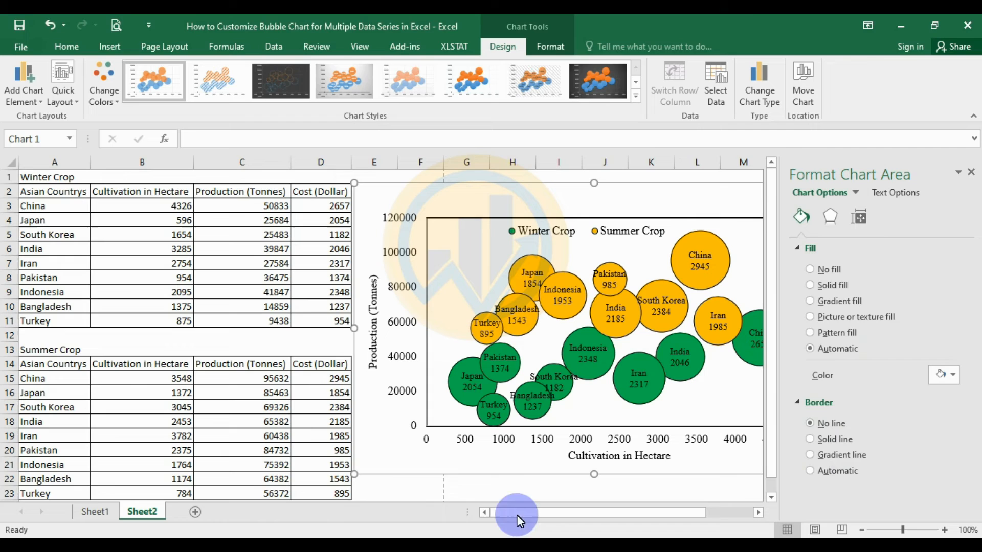
click(455, 494)
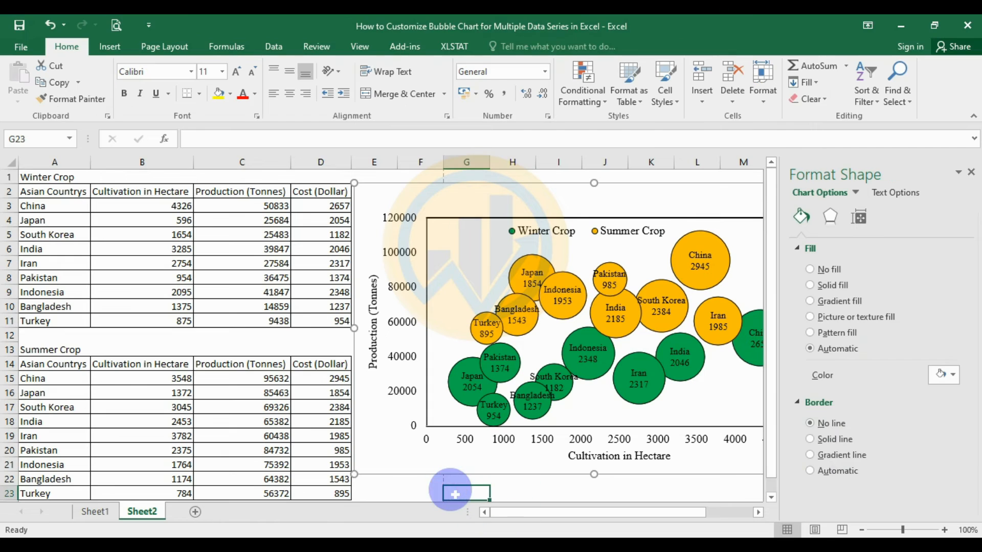
click(971, 172)
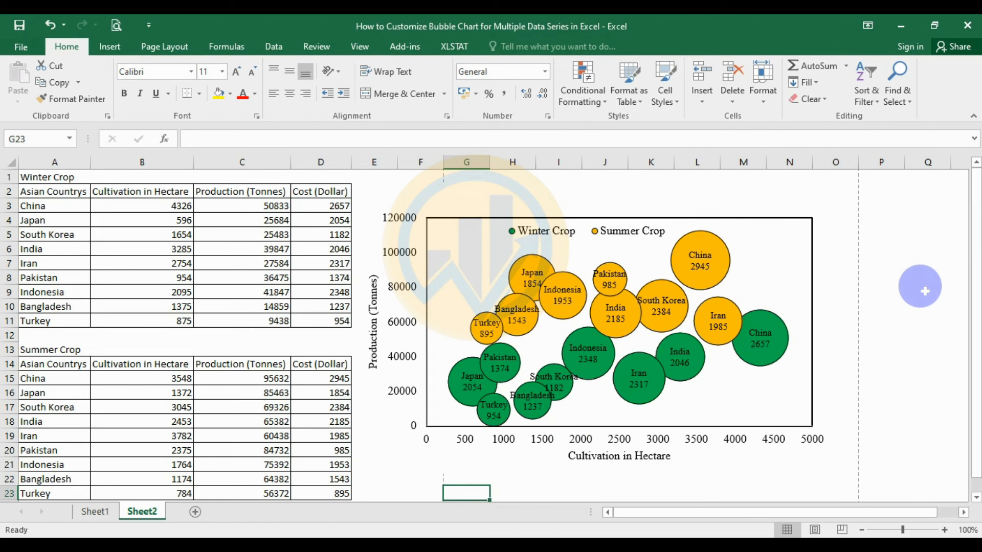
click(926, 292)
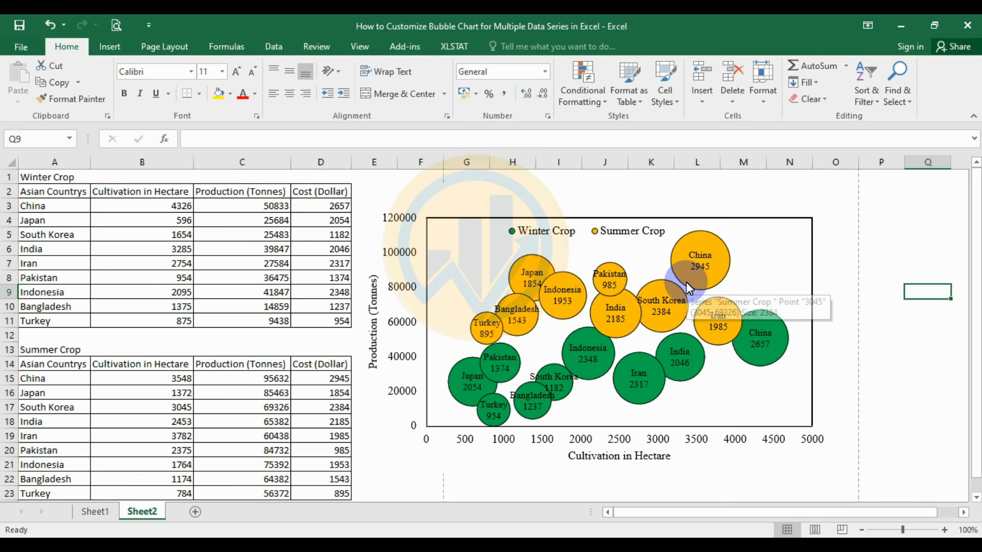
- Examine the Summer Crop and Winter Crop bubbles, checking their source ranges and the cultivation, production and cost values of individual points
click(728, 260)
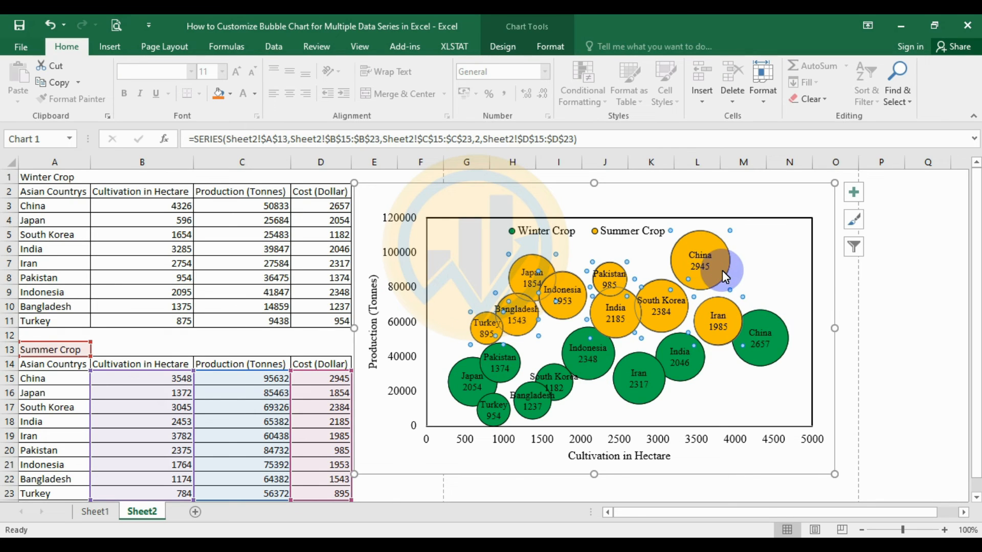
mouse_move(722, 271)
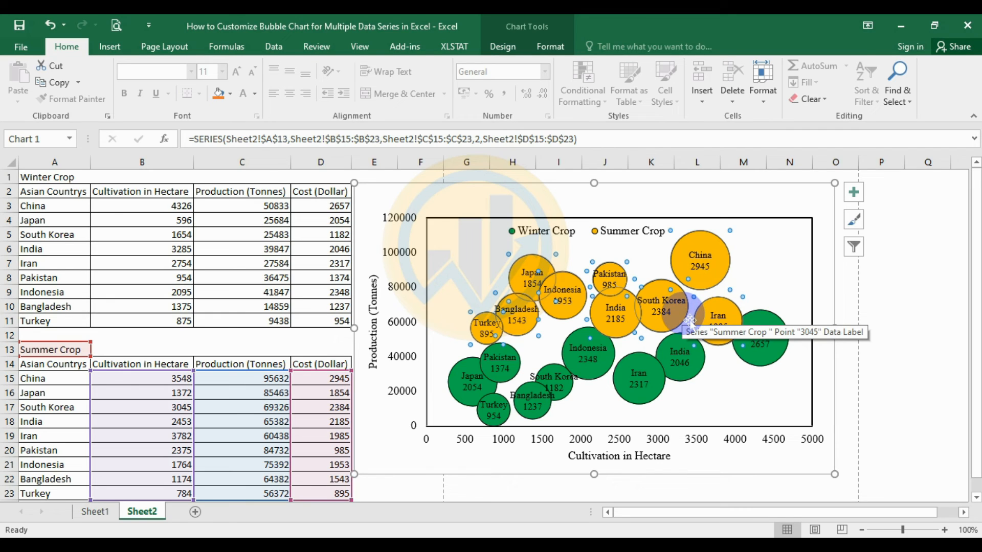
drag(690, 321, 817, 291)
click(797, 270)
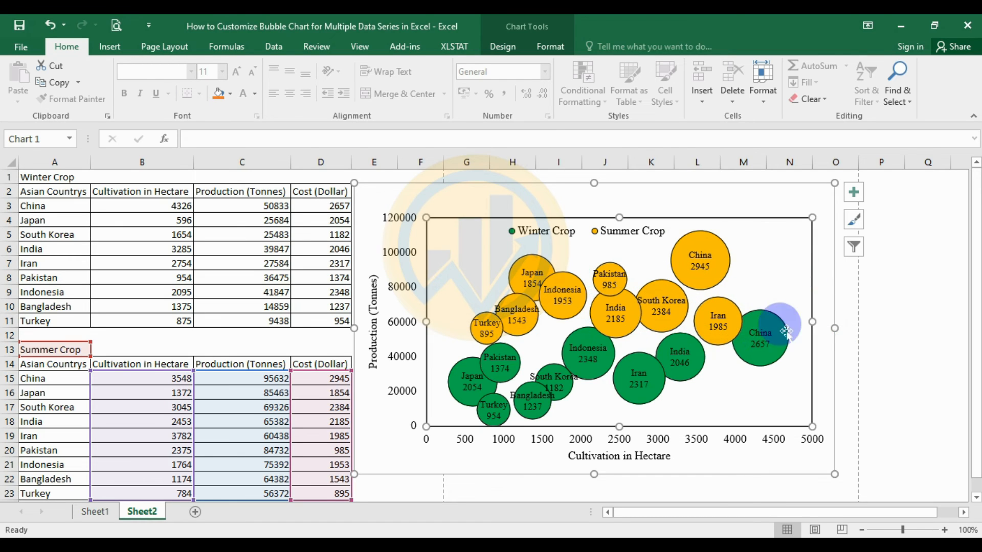
mouse_move(775, 322)
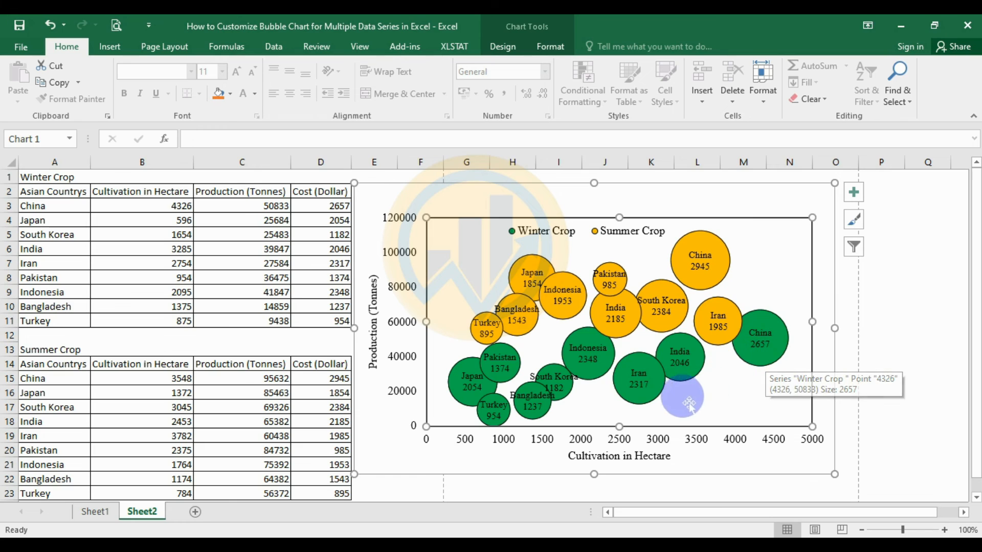
mouse_move(600, 375)
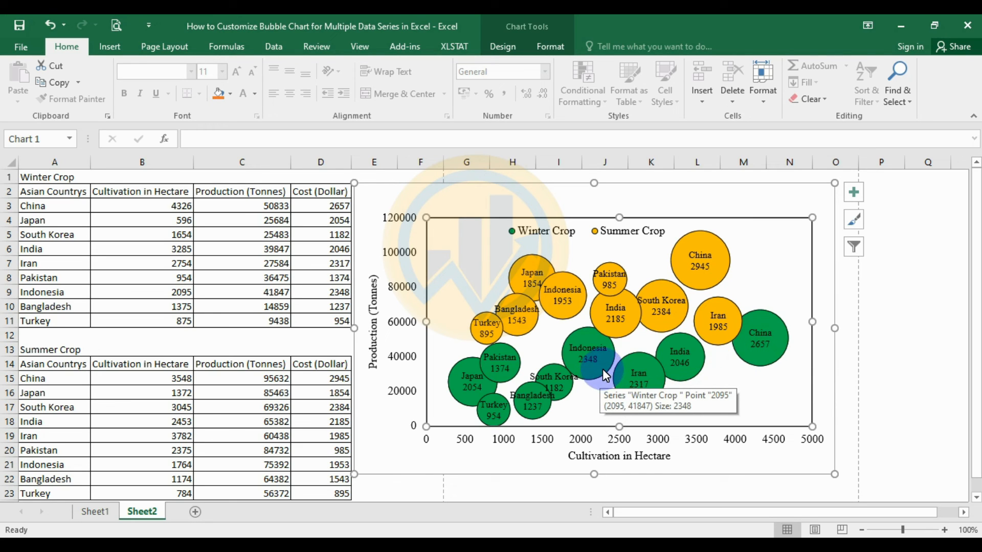
click(603, 369)
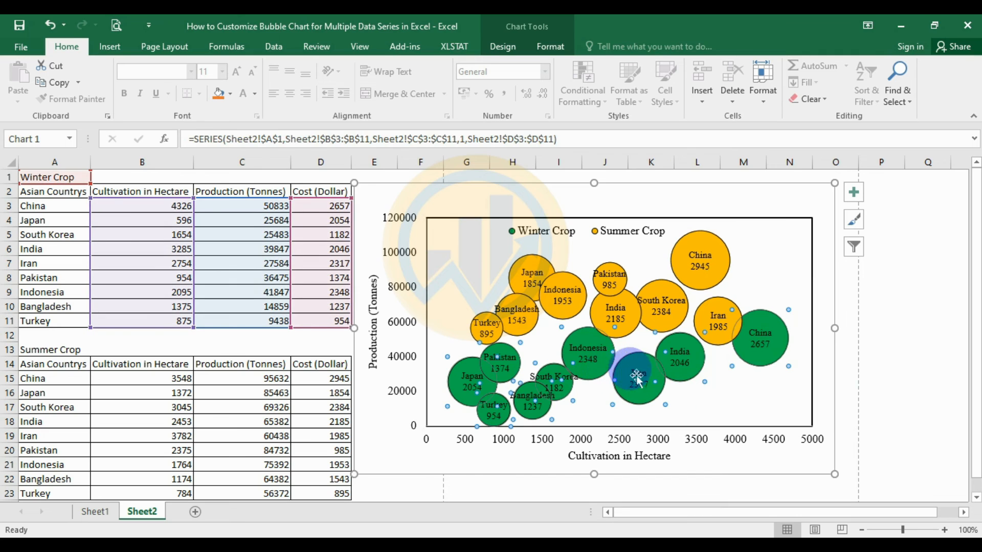
click(921, 321)
mouse_move(597, 377)
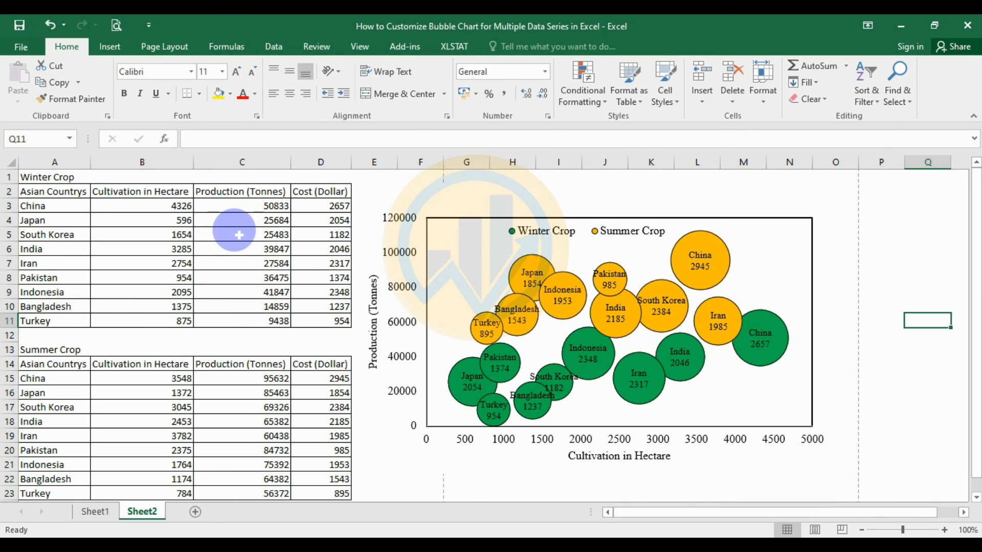
- Review the series listed in the chart's data source and close the dialog without making changes
click(568, 200)
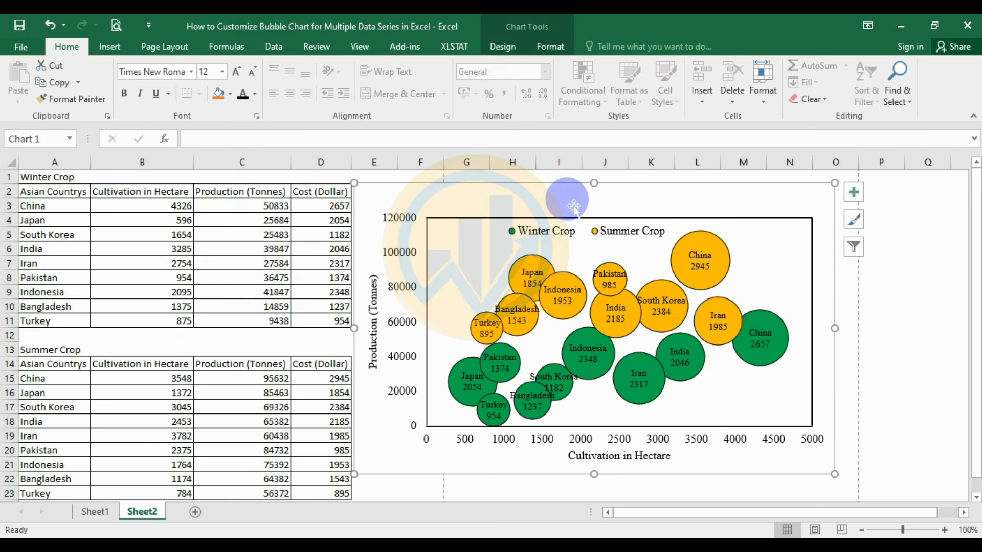
right_click(510, 198)
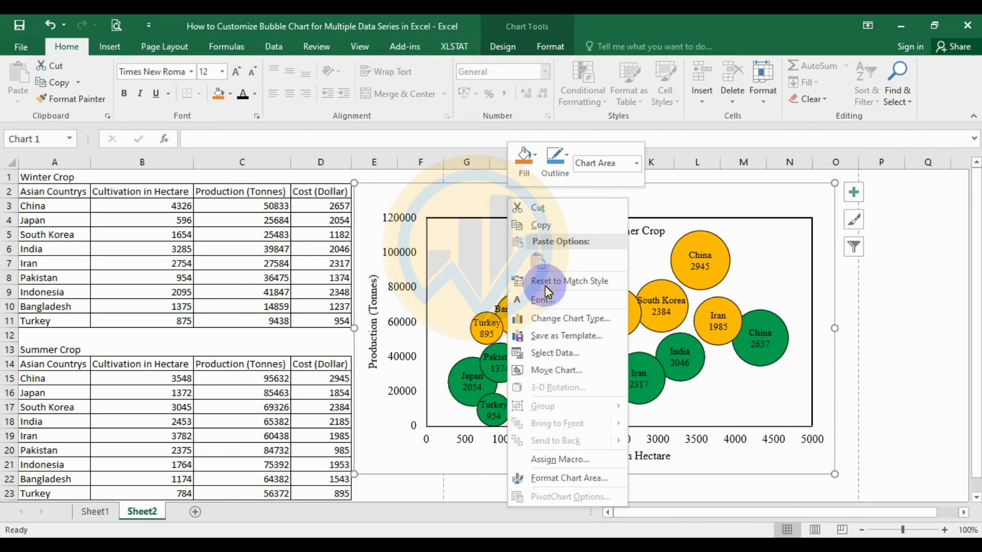
click(558, 357)
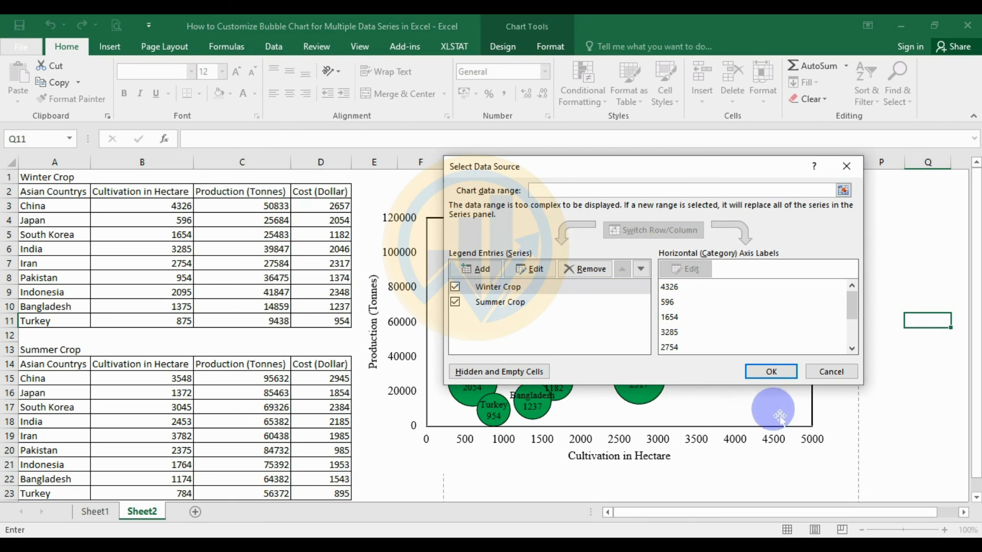
click(834, 372)
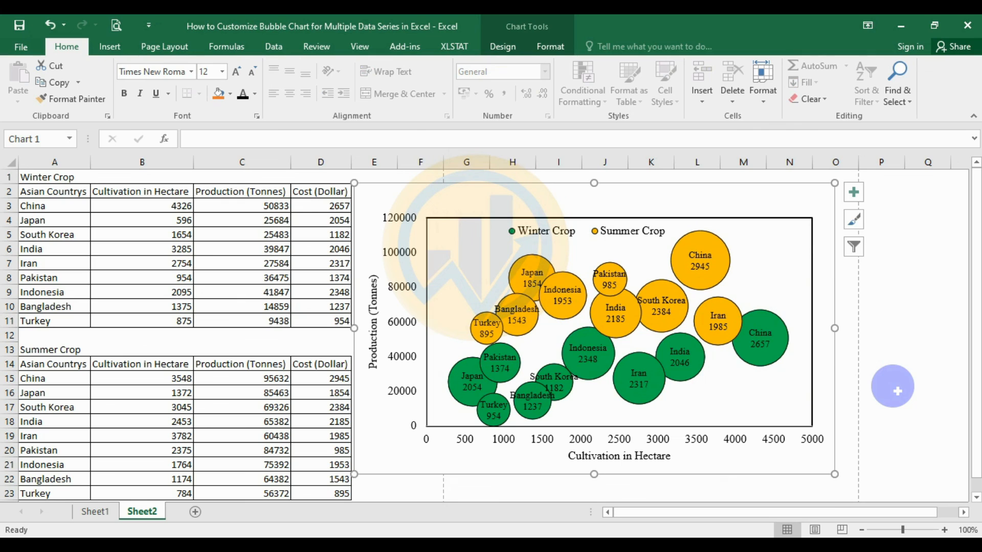